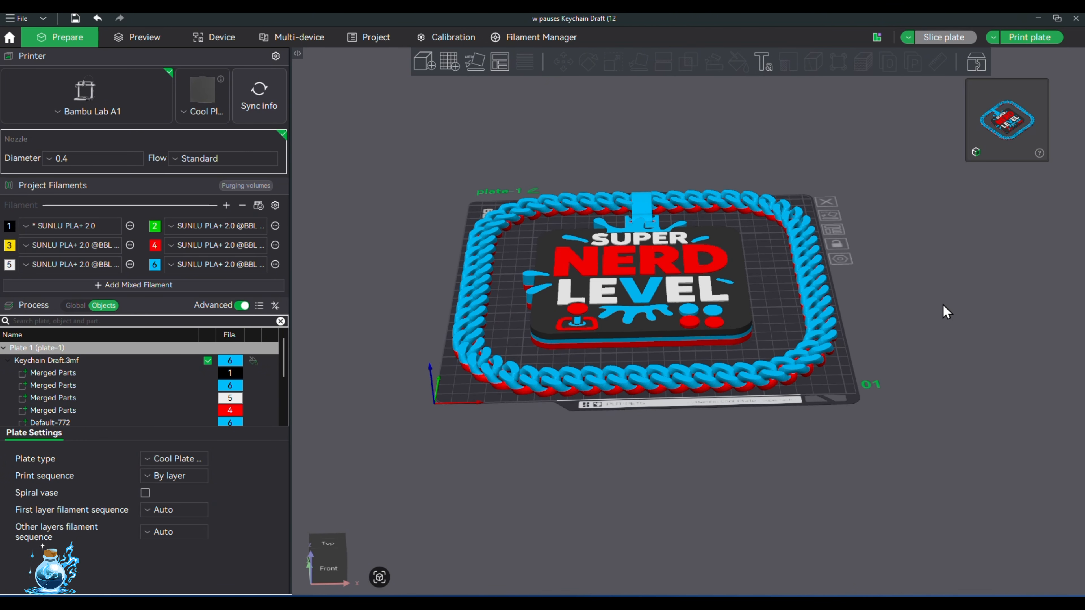
- Review the keychain model on the plate and the global print process settings
middle_drag(946, 302, 956, 332)
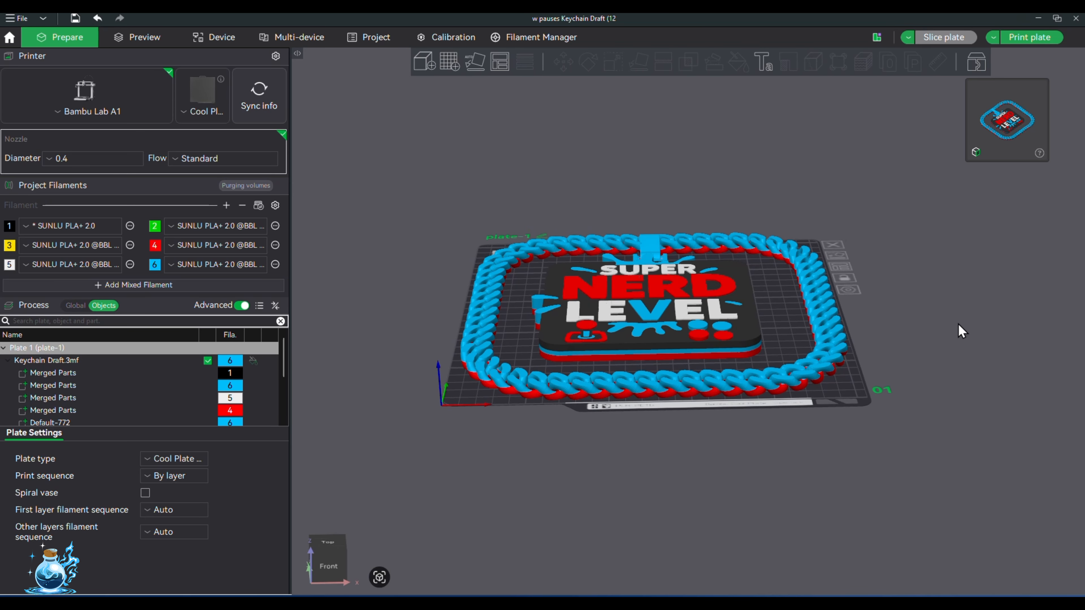
drag(961, 331, 959, 334)
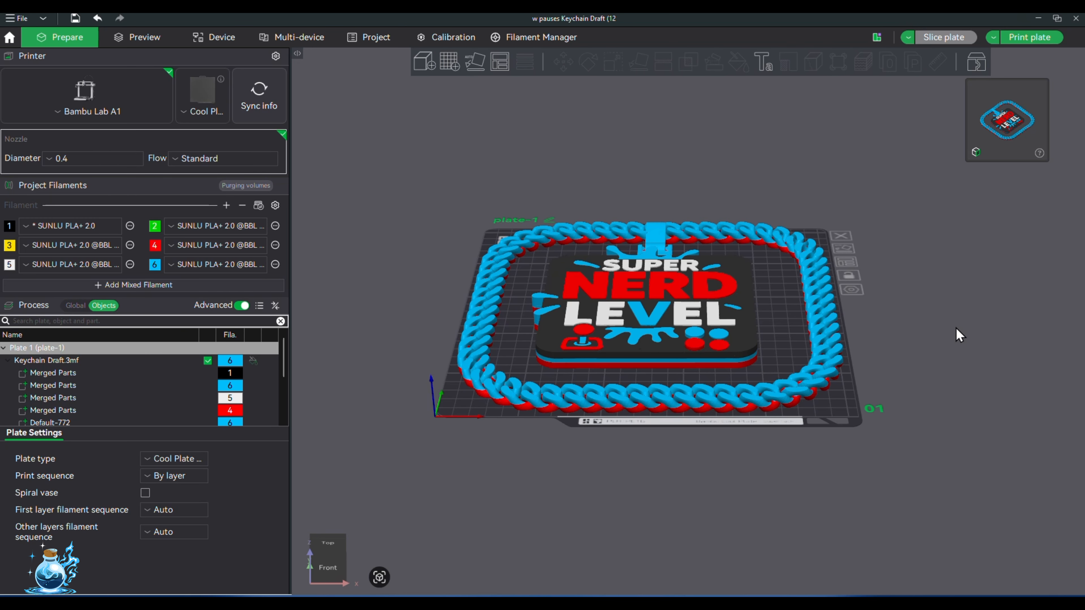
click(72, 305)
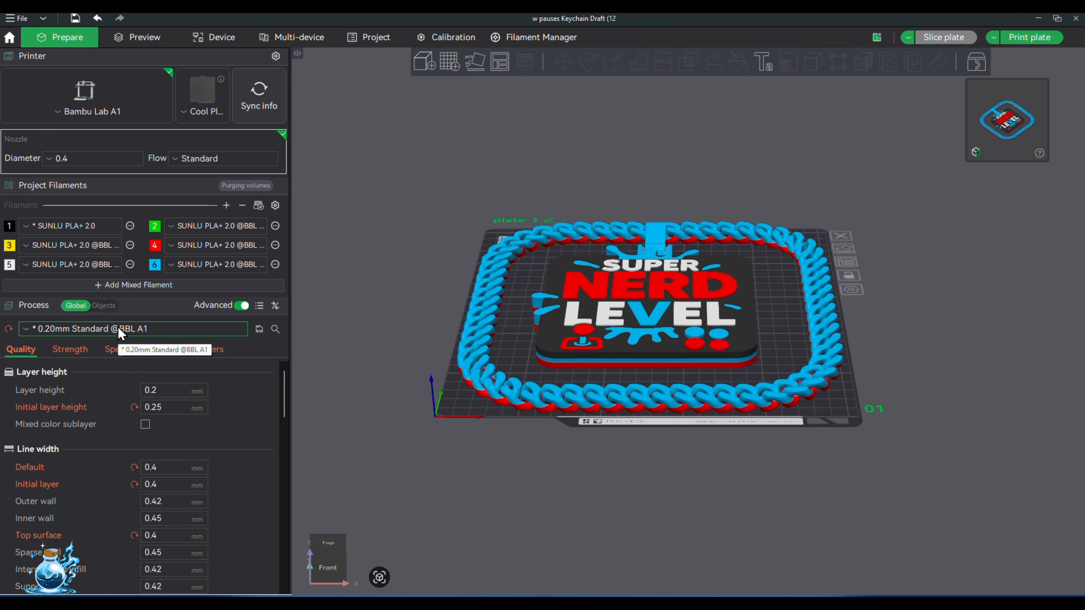
right_drag(538, 473, 622, 445)
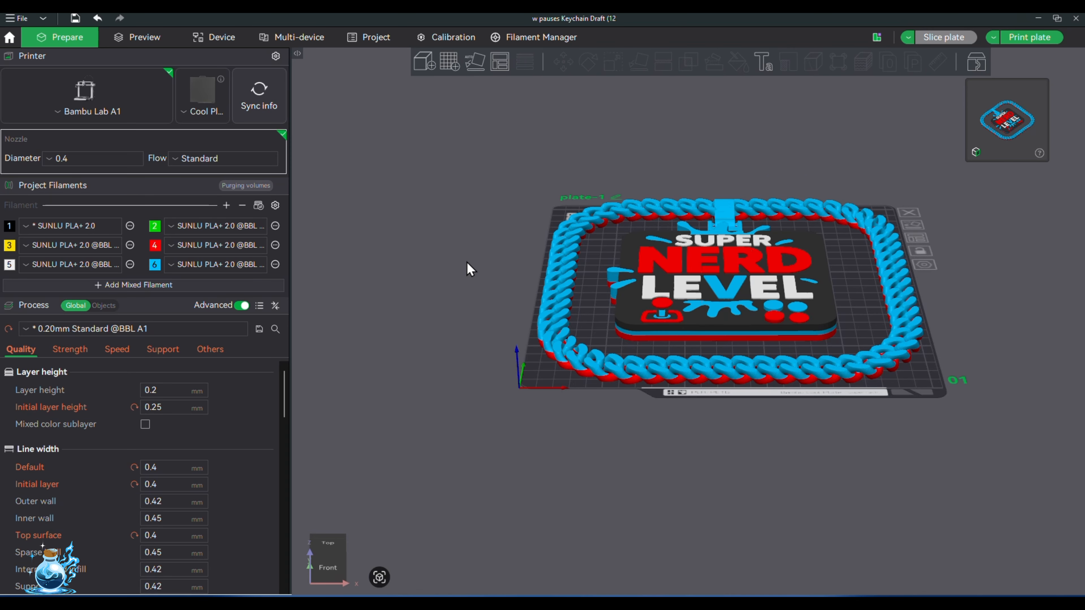
scroll(406, 320, up, 2)
drag(406, 326, 405, 316)
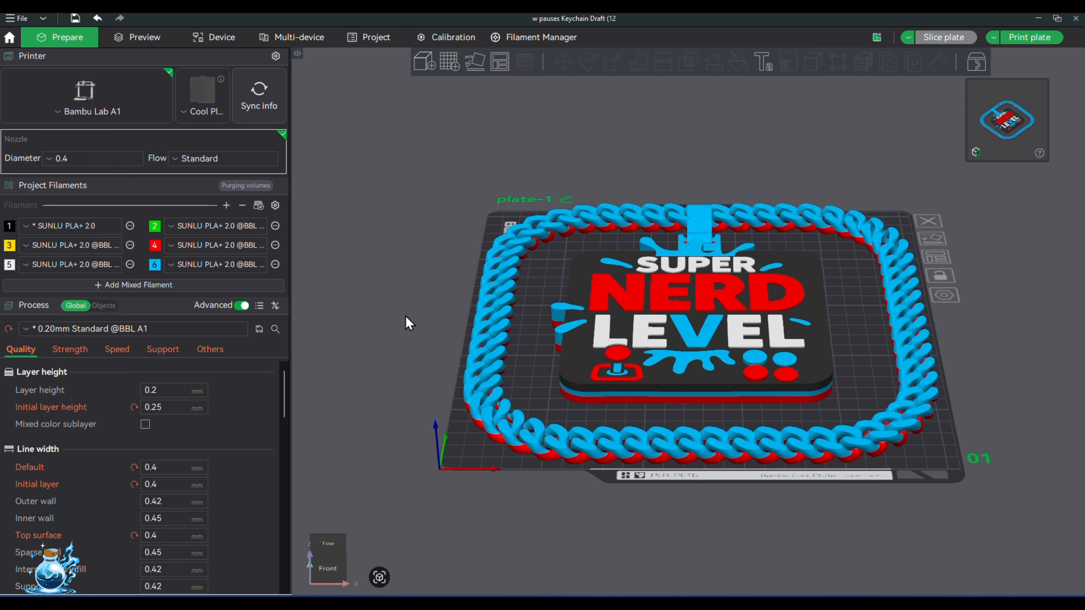
- Merge the red Merged Parts entry and Default-774 of Keychain Draft.3mf into a single part
click(110, 306)
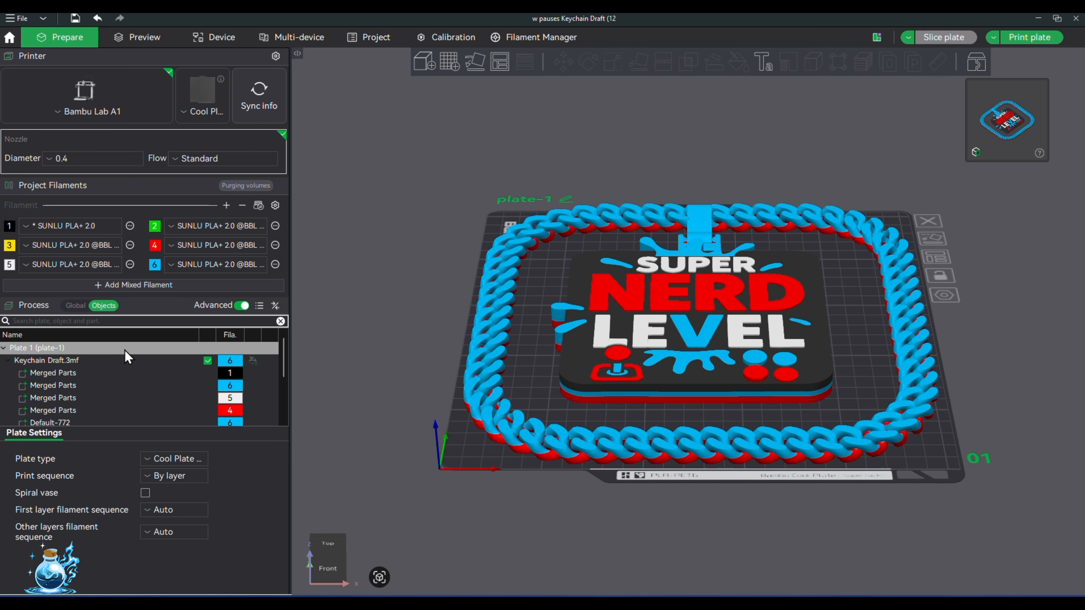
scroll(151, 380, down, 2)
scroll(153, 392, down, 1)
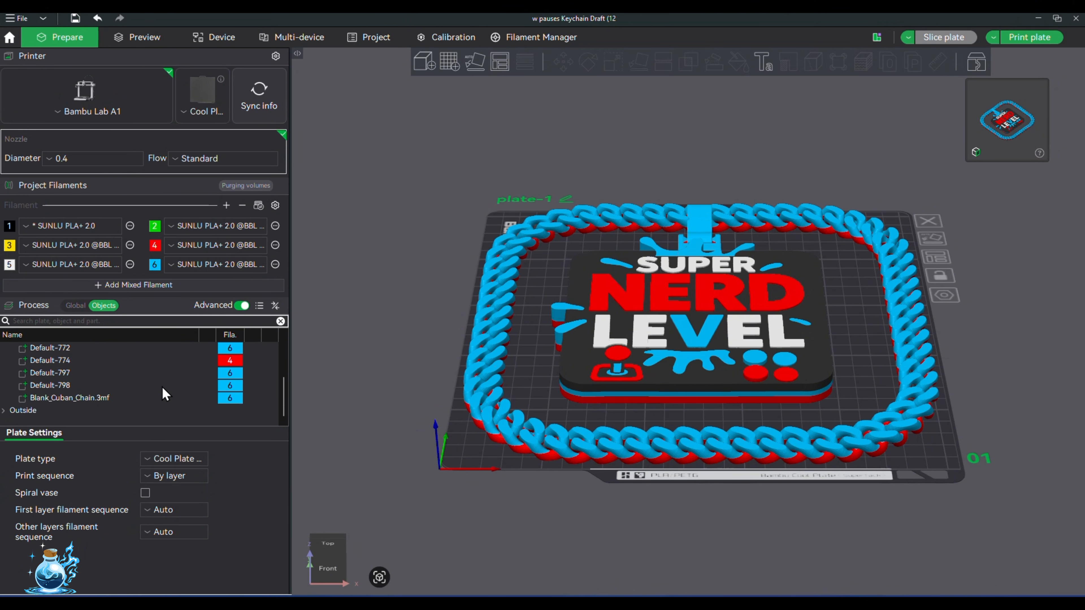
scroll(162, 389, up, 2)
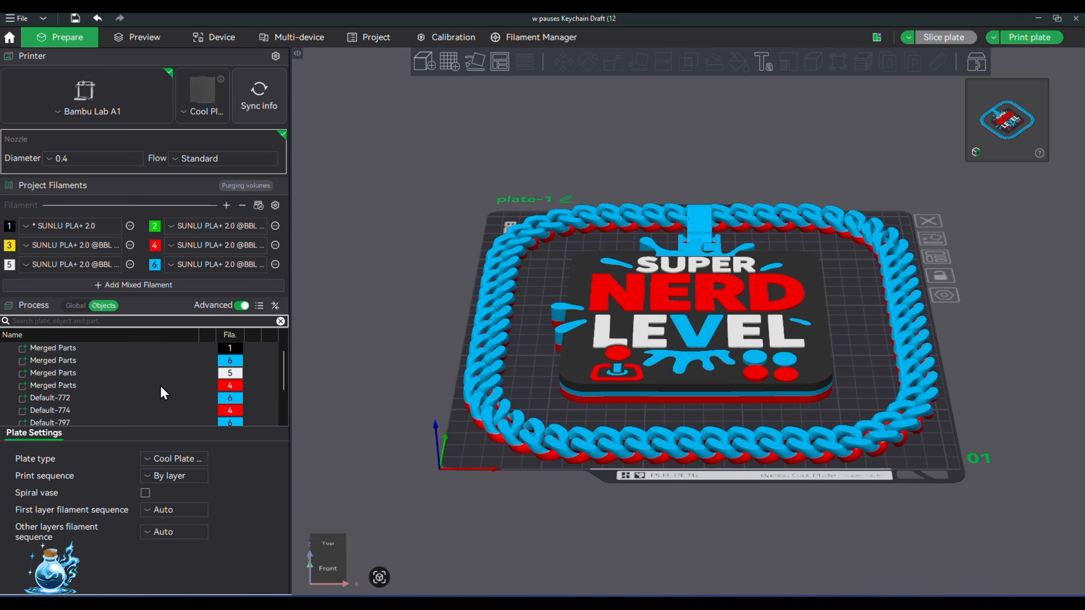
click(120, 386)
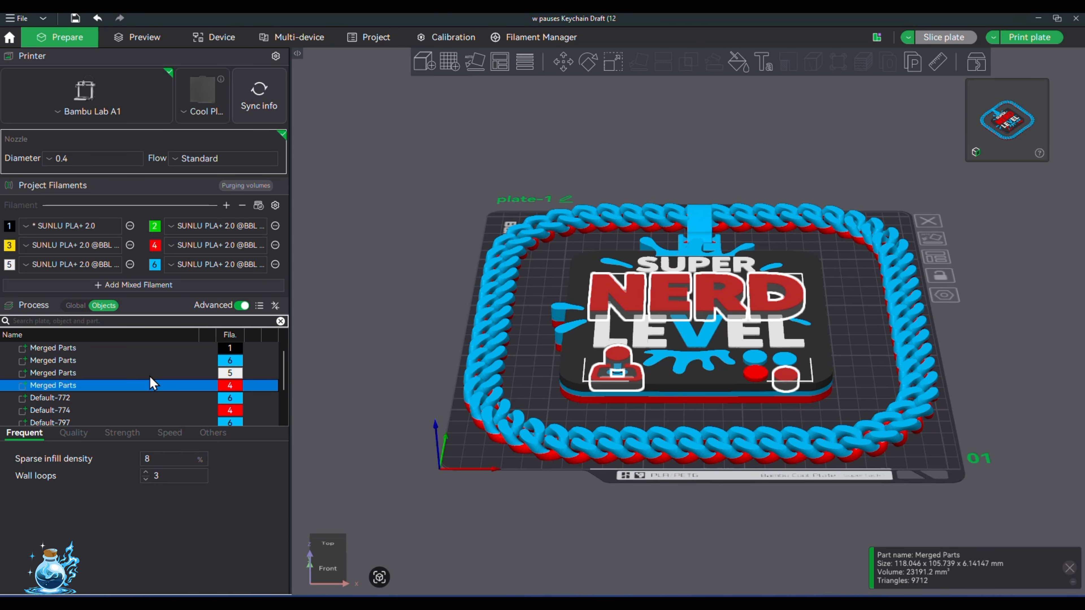
scroll(150, 365, up, 1)
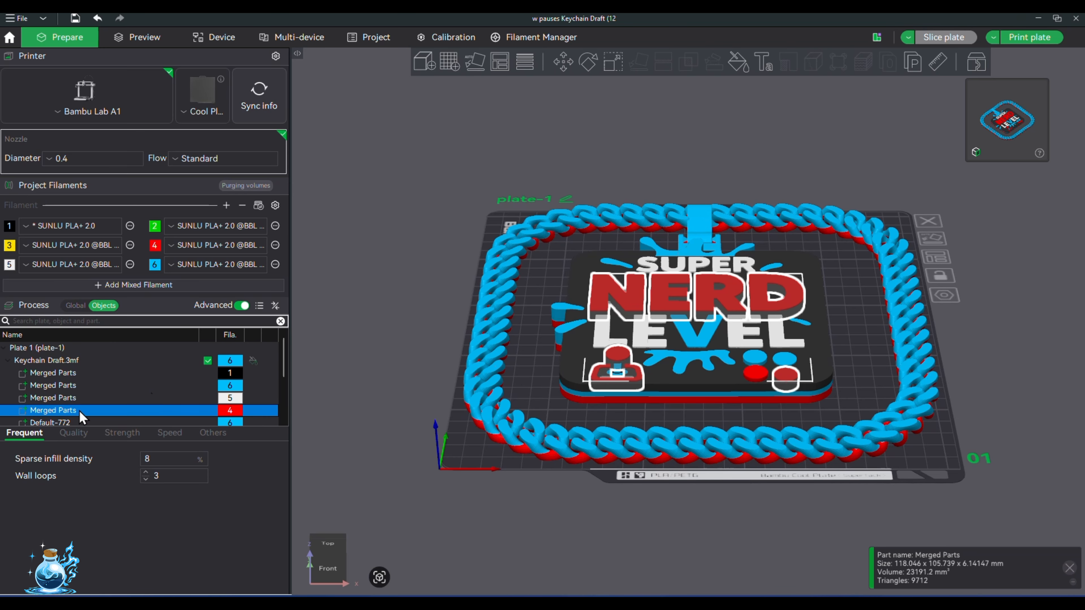
scroll(78, 410, down, 3)
scroll(88, 400, up, 2)
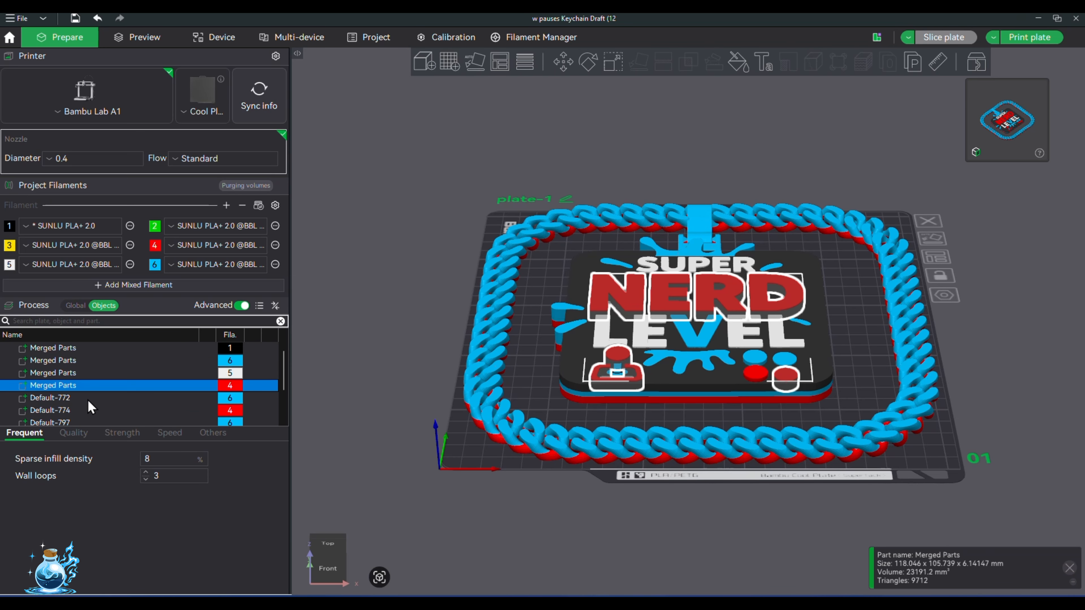
ctrl+click(87, 410)
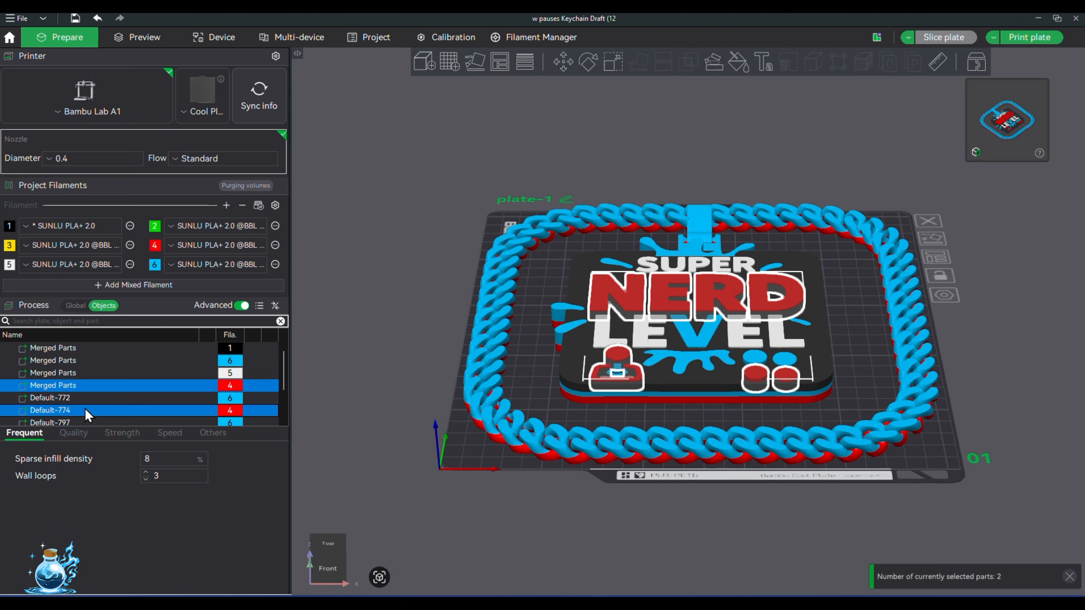
right_click(100, 410)
key(Escape)
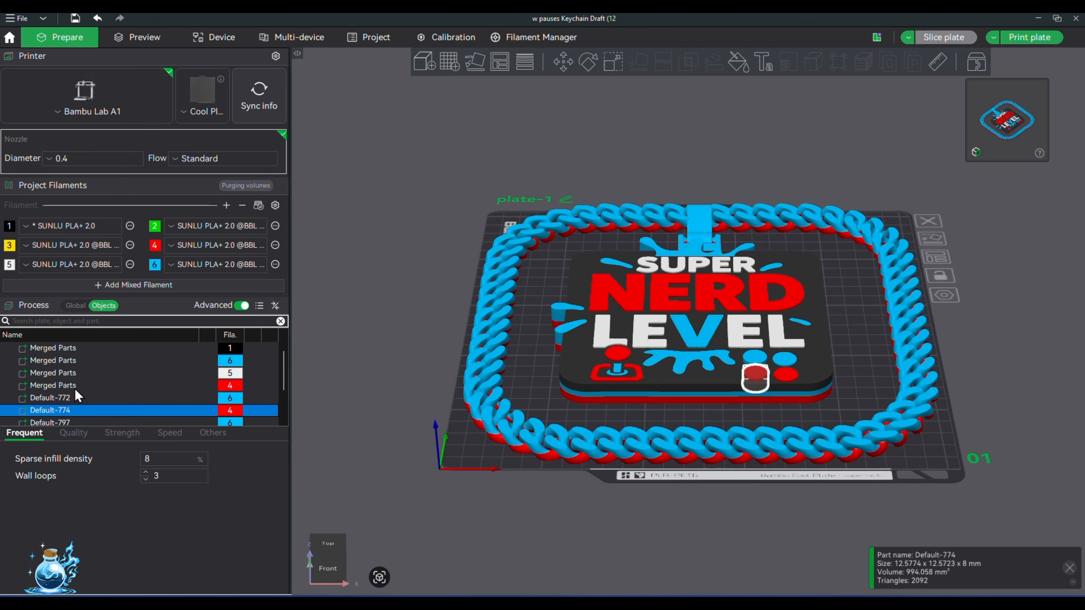
right_click(75, 388)
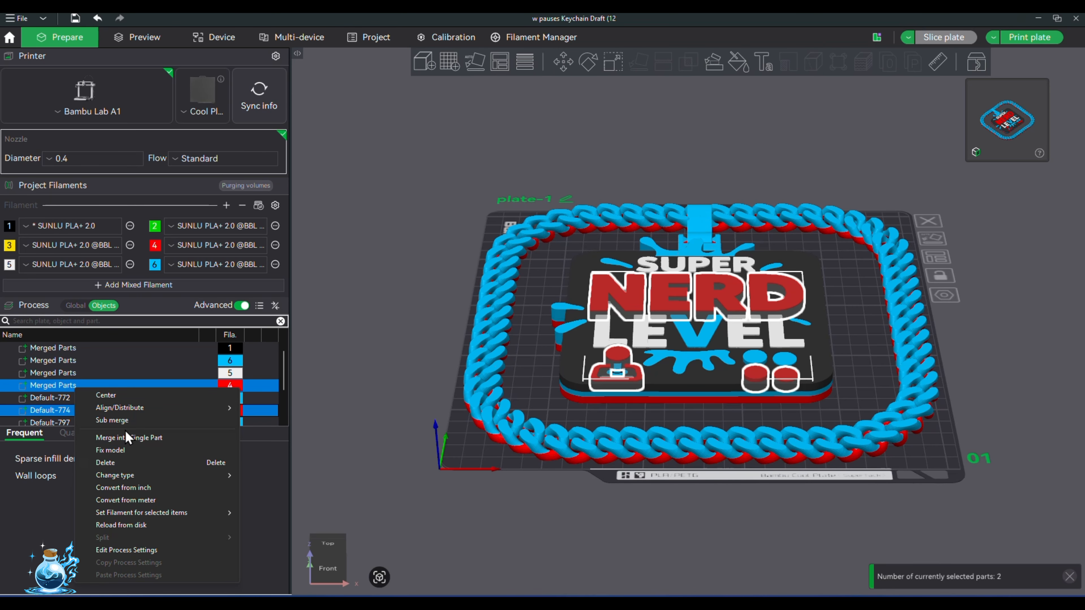
click(121, 437)
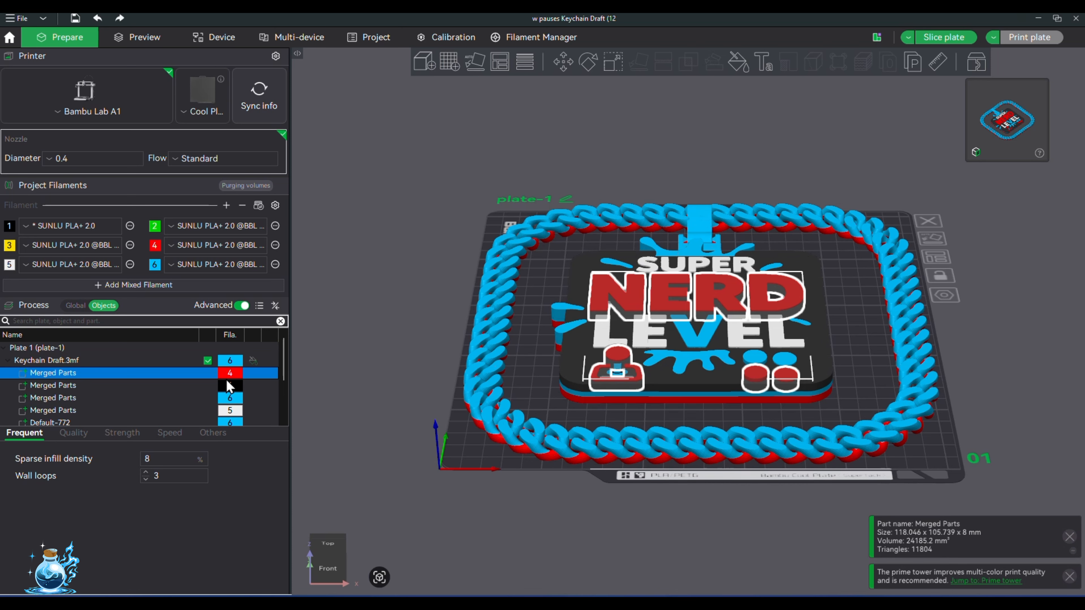
- Rename the merged filament 4 part as "reds" and the filament 1 part as "blacks"
double_click(50, 373)
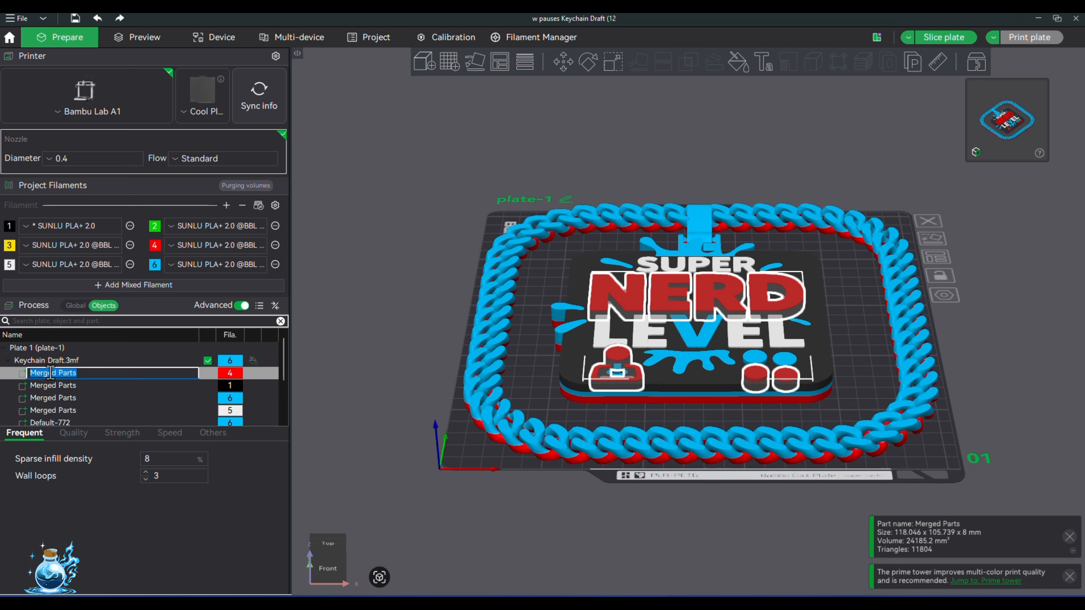
text(reds)
key(Return)
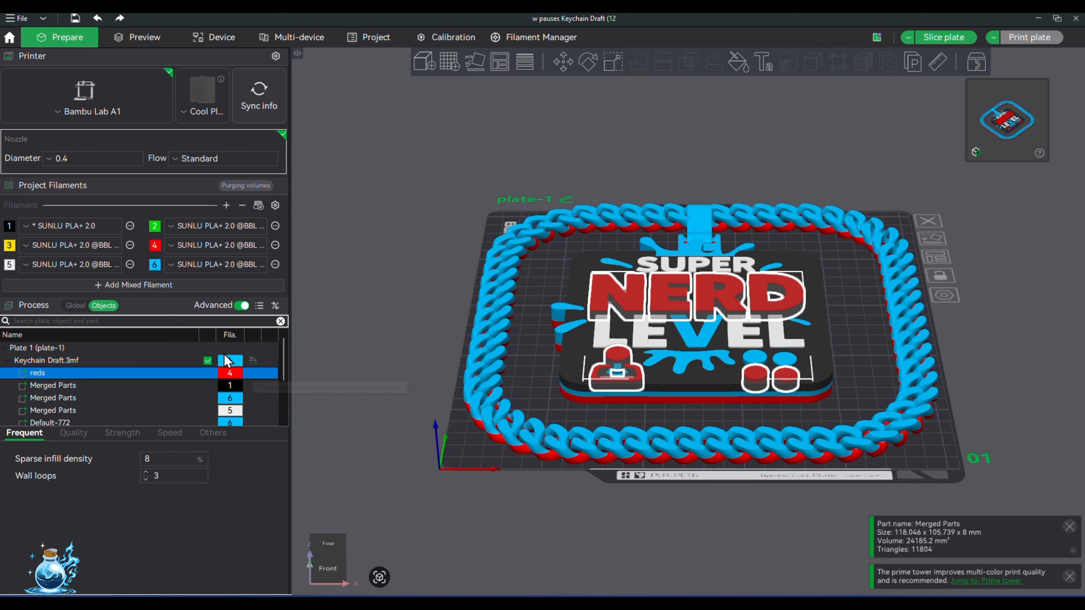
double_click(81, 384)
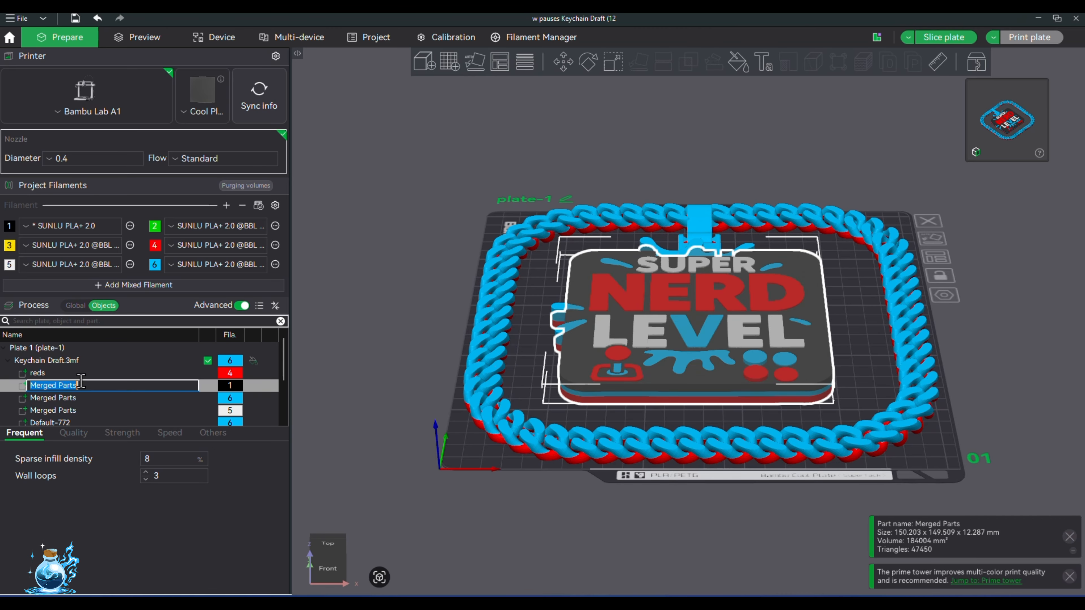
text(blacks)
key(Return)
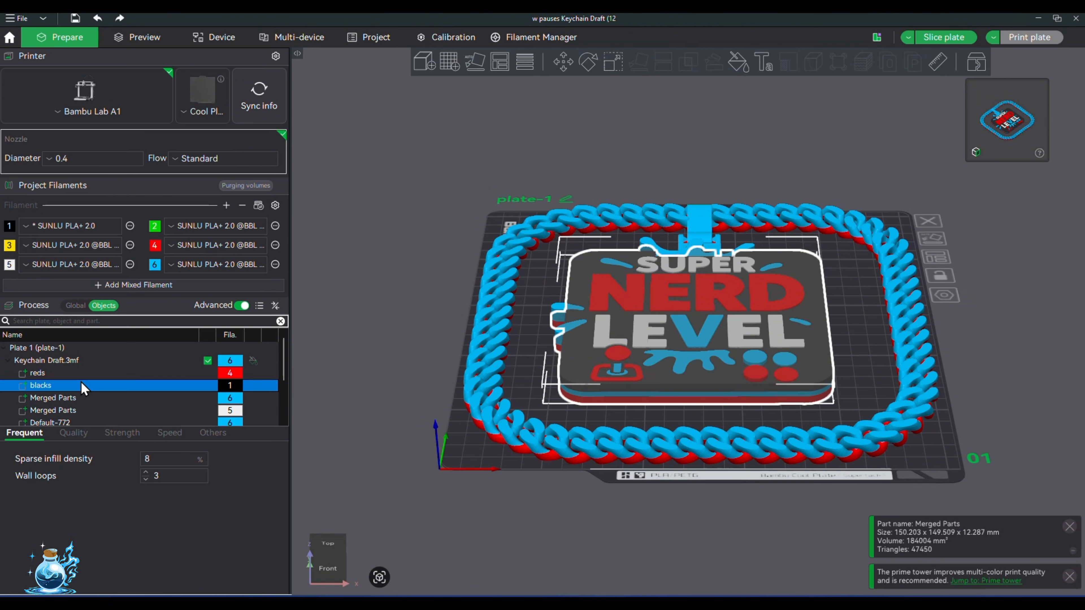
- Rename the filament 6 Merged Parts entry as "blues" and the filament 5 one as "whites"
key(Down)
key(F2)
text(blues)
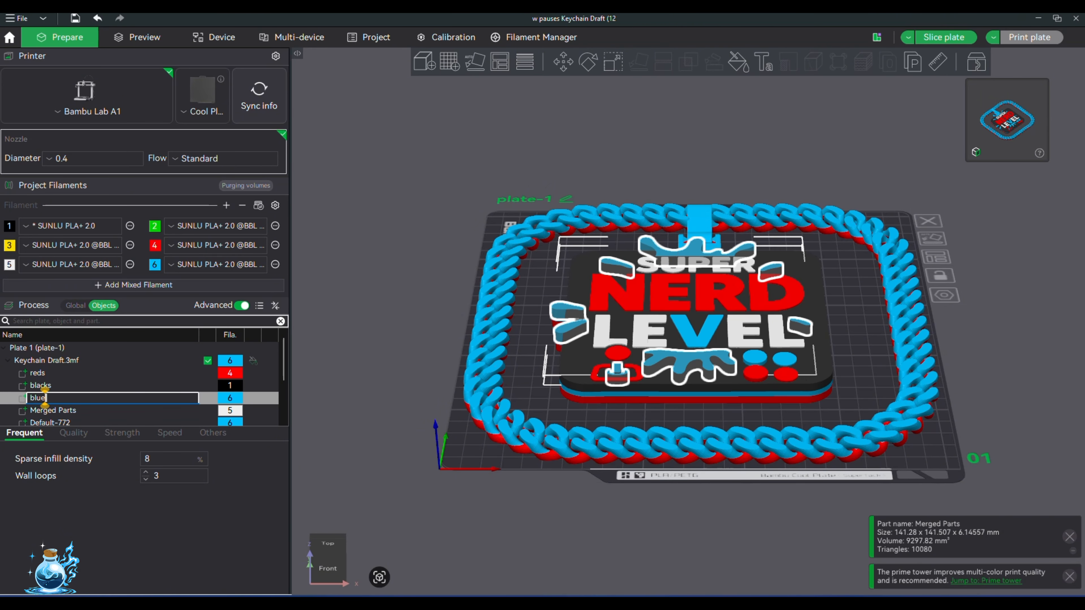
key(Return)
key(Down)
key(F2)
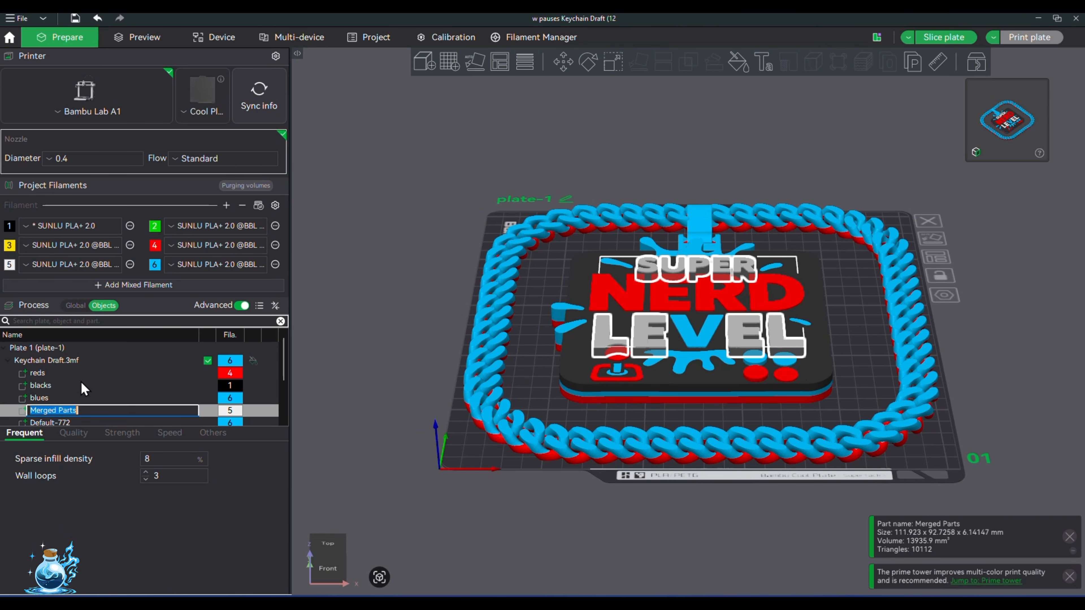
text(whites)
key(Return)
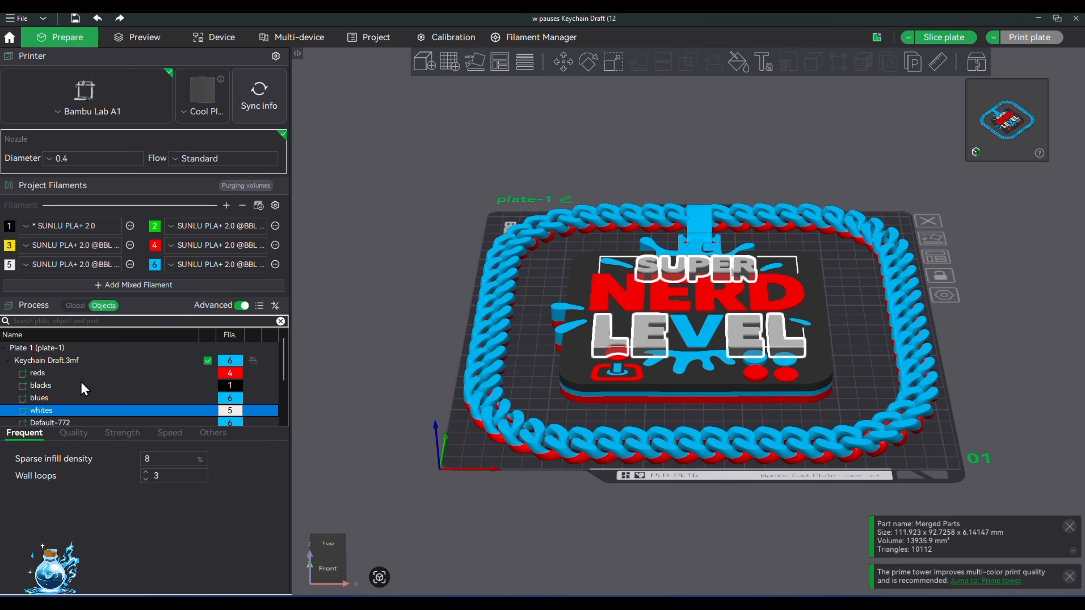
- Merge the loose blue parts Default-772, Default-797 and Default-798 into a single part
key(Down)
key(Down)
key(Down)
key(Down)
key(Up)
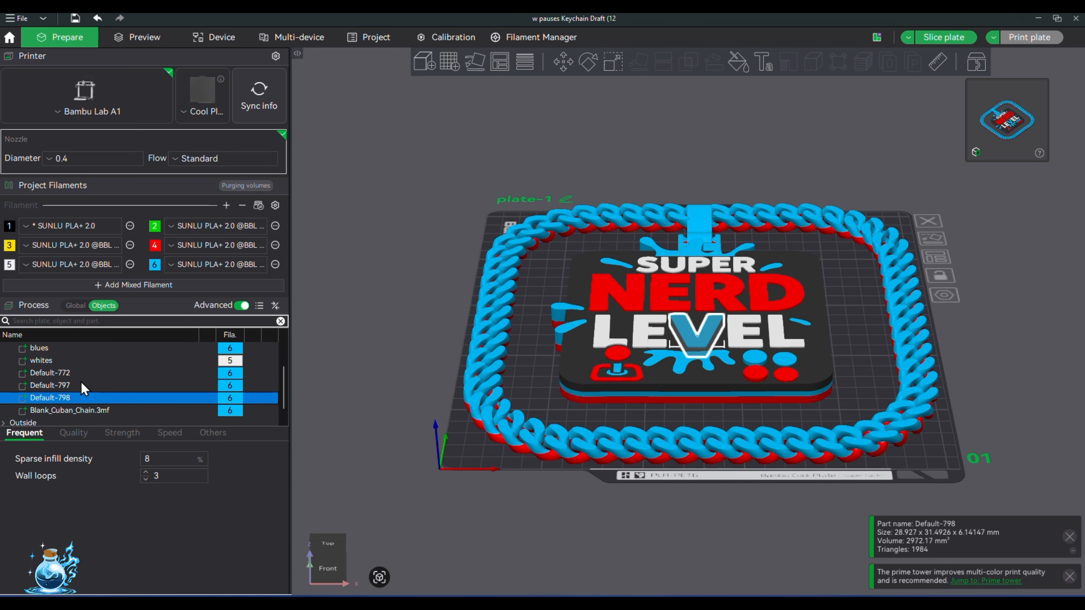
key(Up)
key(Up)
key(Up)
key(Up)
key(Down)
key(Down)
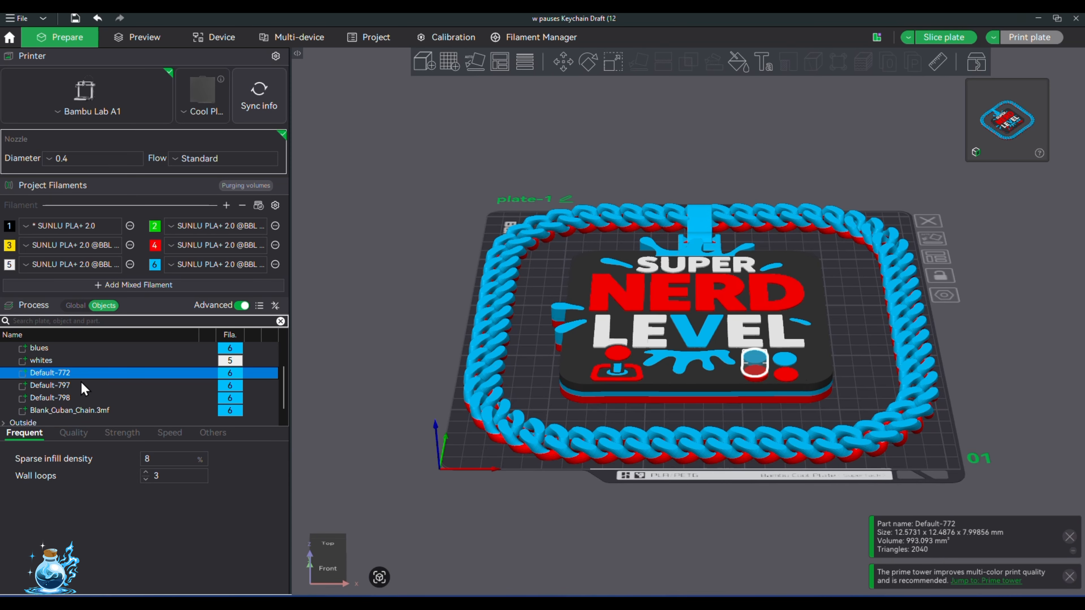
shift+click(98, 399)
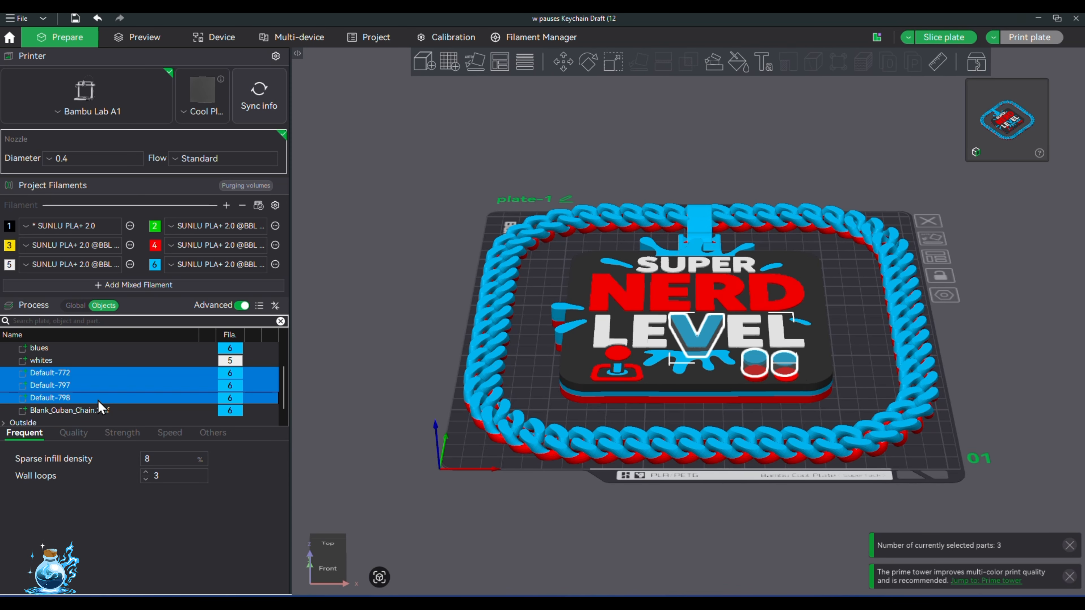
right_click(99, 400)
click(136, 449)
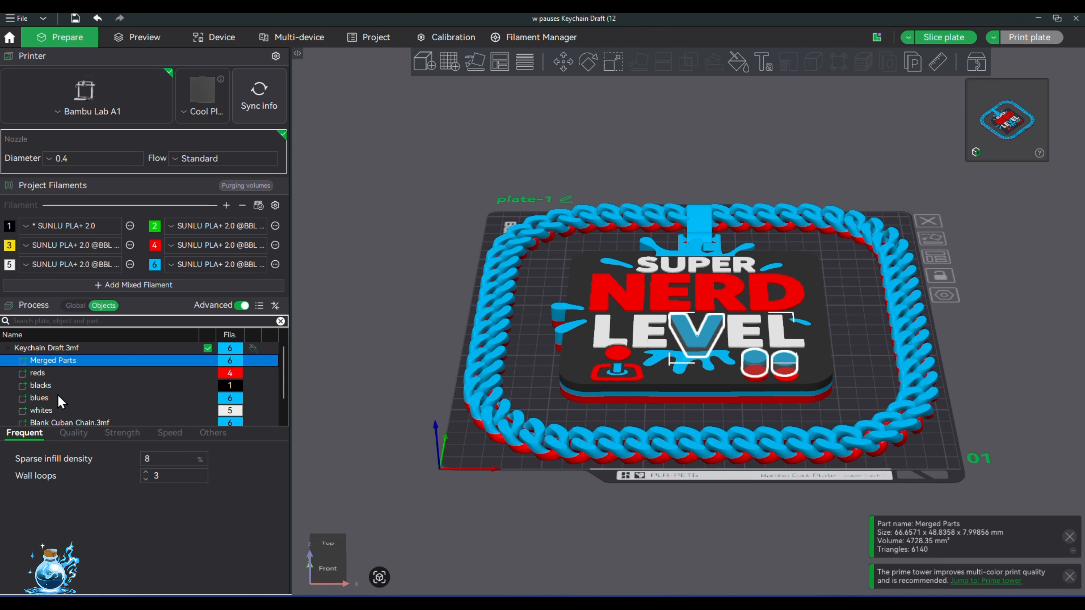
- Merge the newly combined blue part with the "blues" part into a single part
ctrl+click(124, 411)
right_click(126, 413)
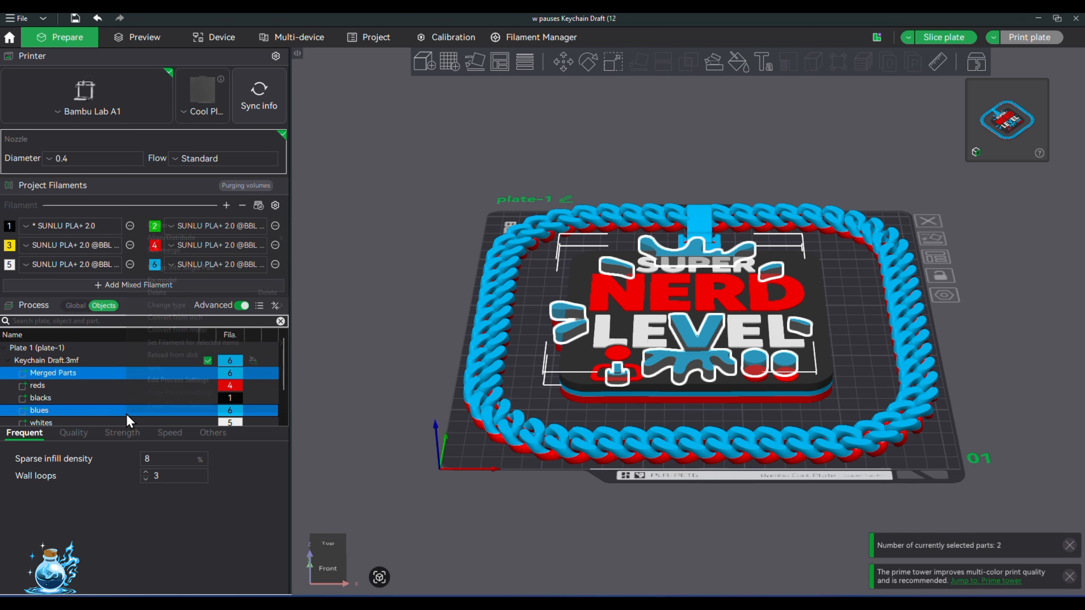
click(180, 268)
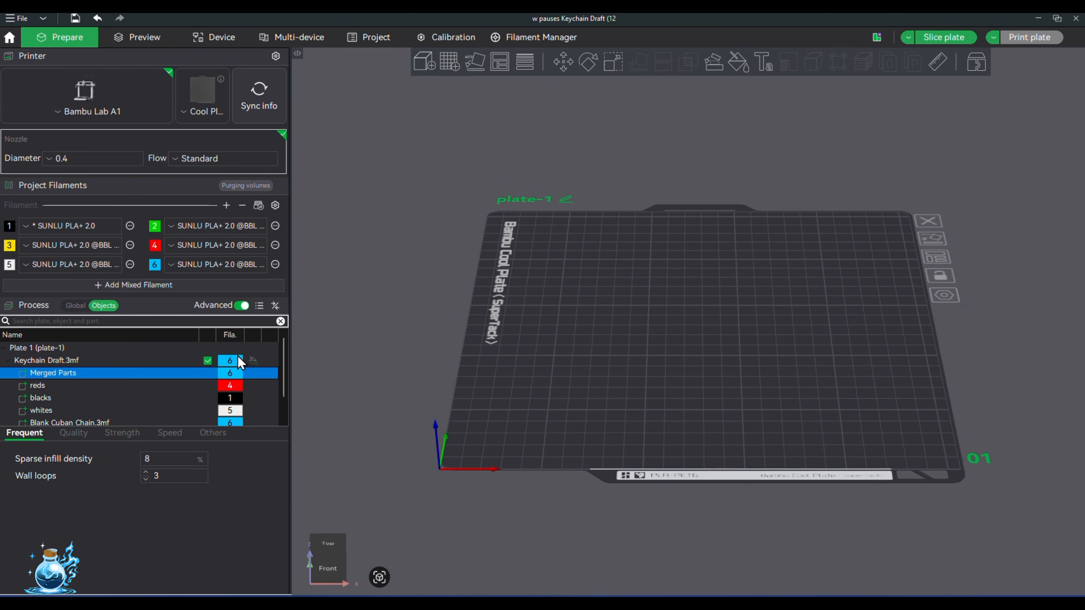
- Select the blacks, whites and reds parts one after another to check which areas each covers
scroll(204, 356, down, 1)
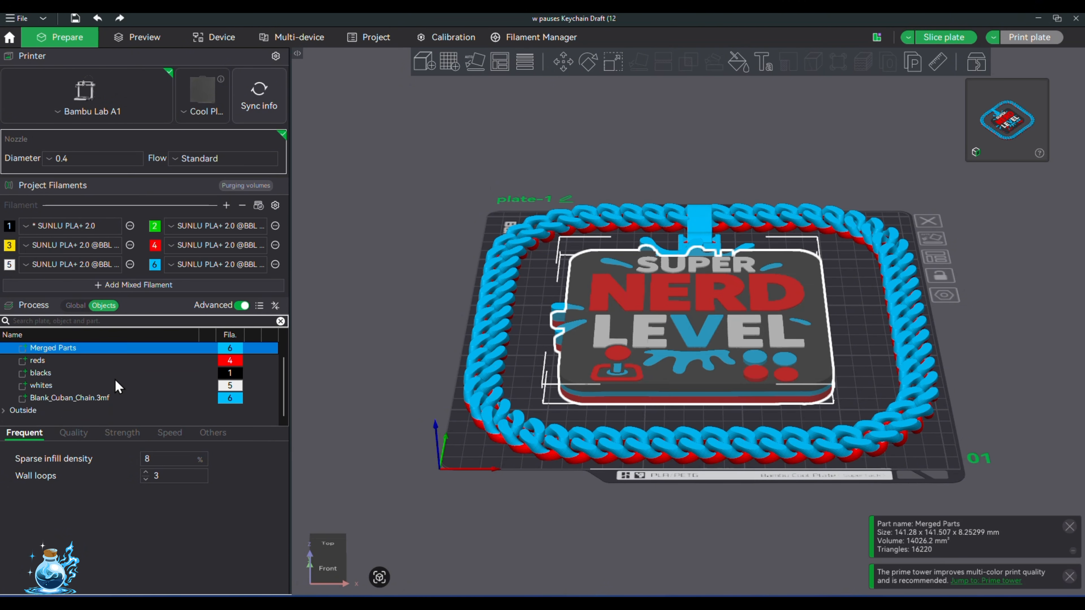
click(115, 379)
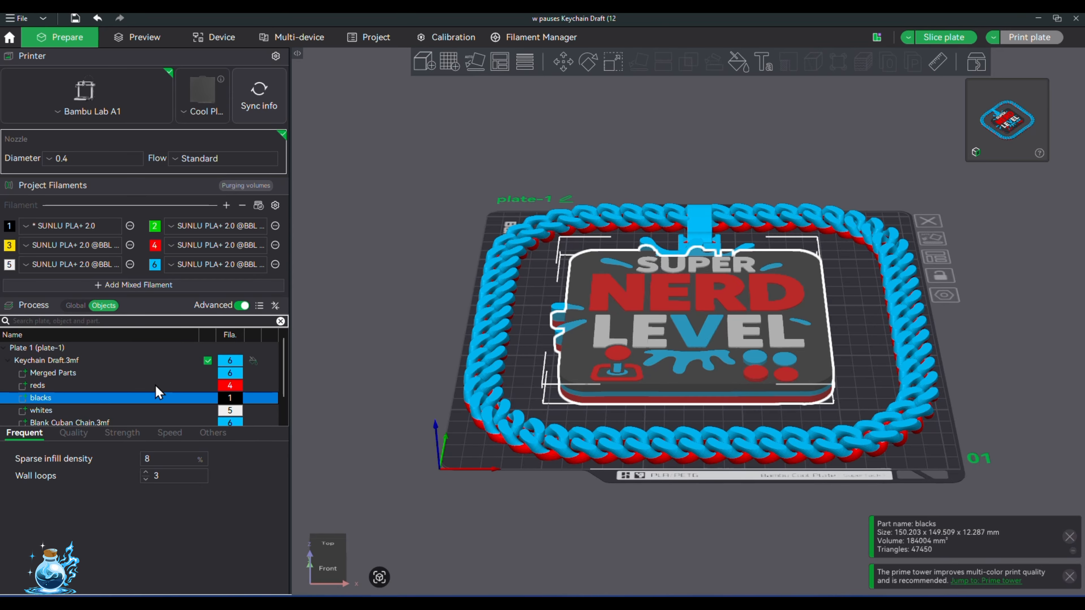
scroll(156, 386, down, 1)
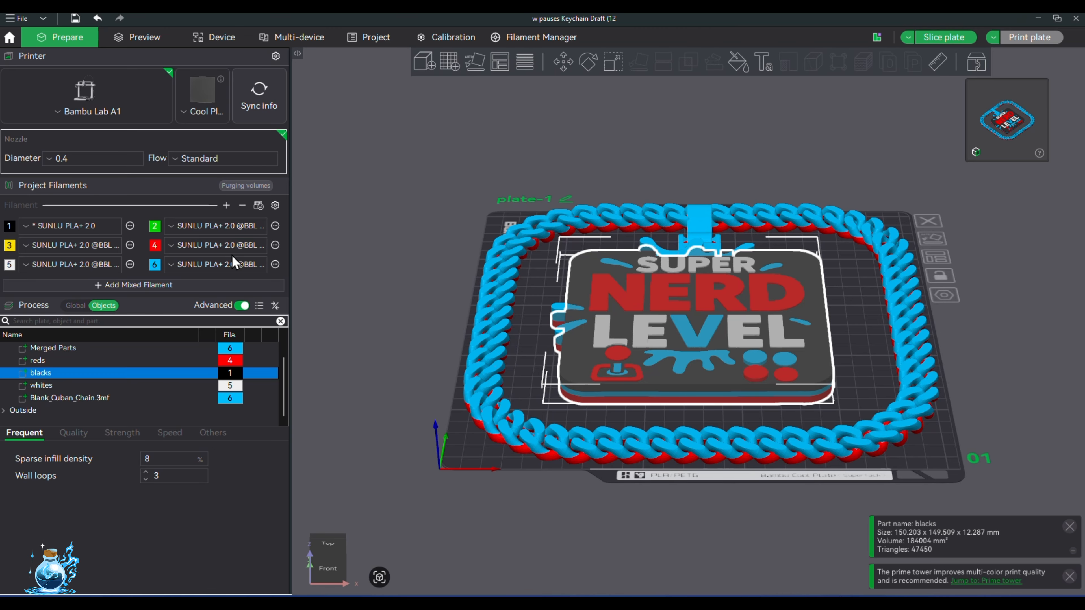
click(123, 386)
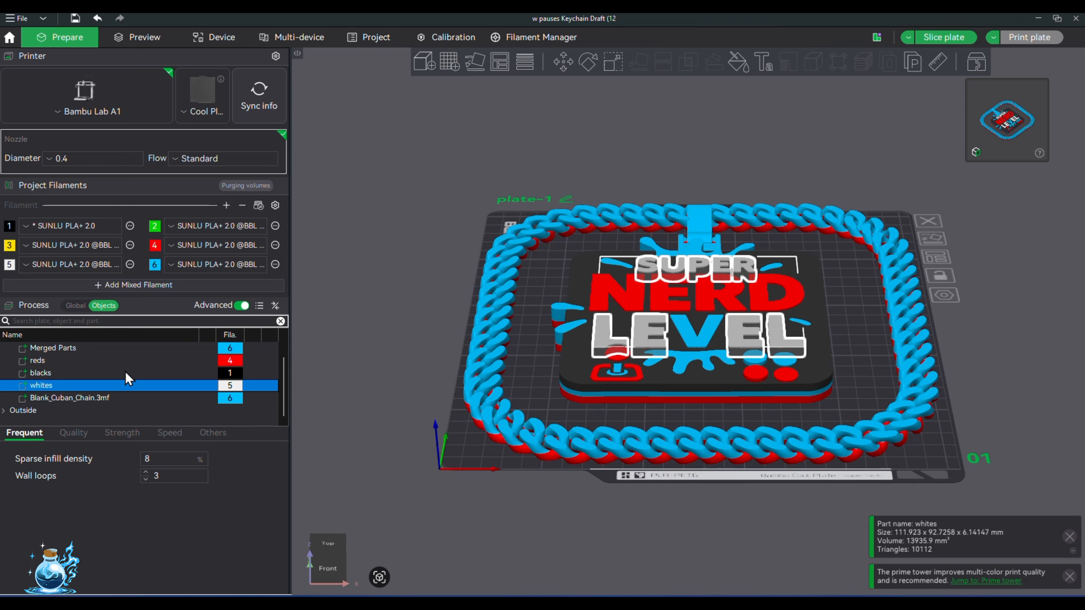
click(129, 361)
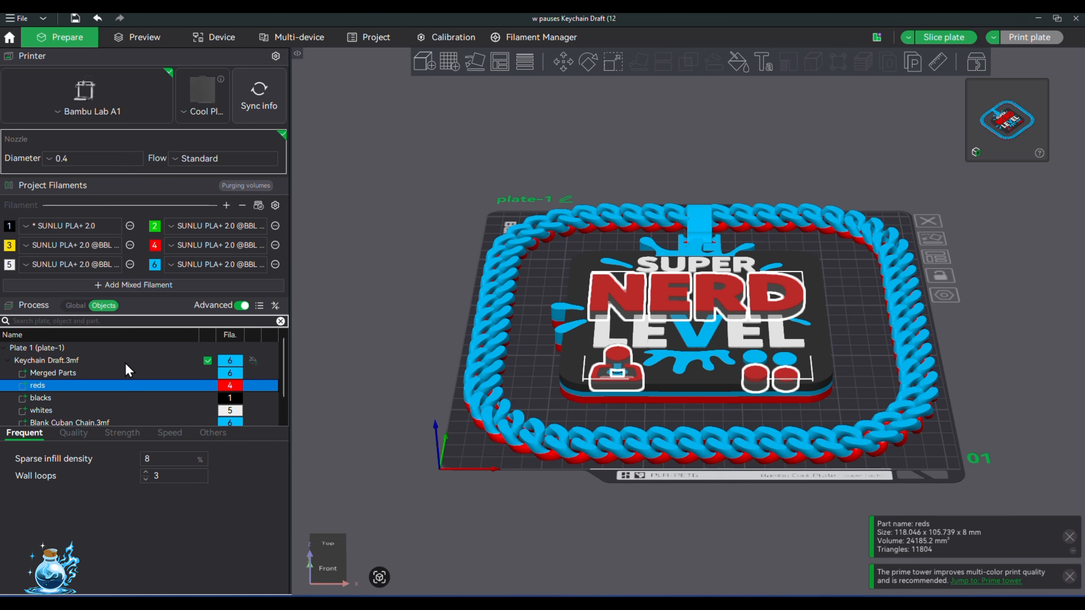
- Rename the merged filament 6 part as "blue"
click(63, 374)
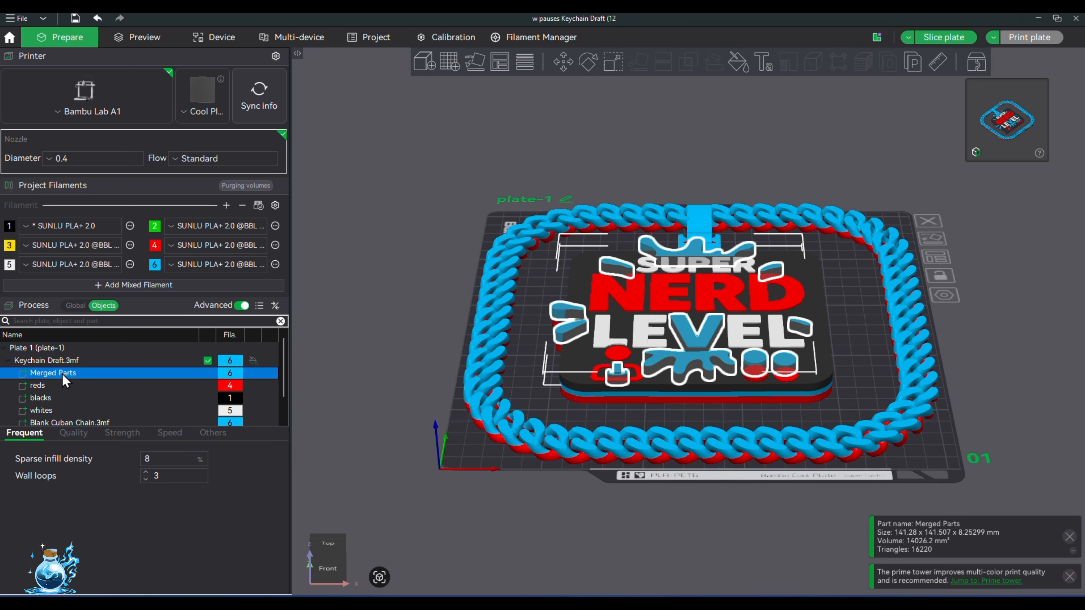
click(61, 374)
text(blue)
key(Return)
drag(377, 193, 368, 193)
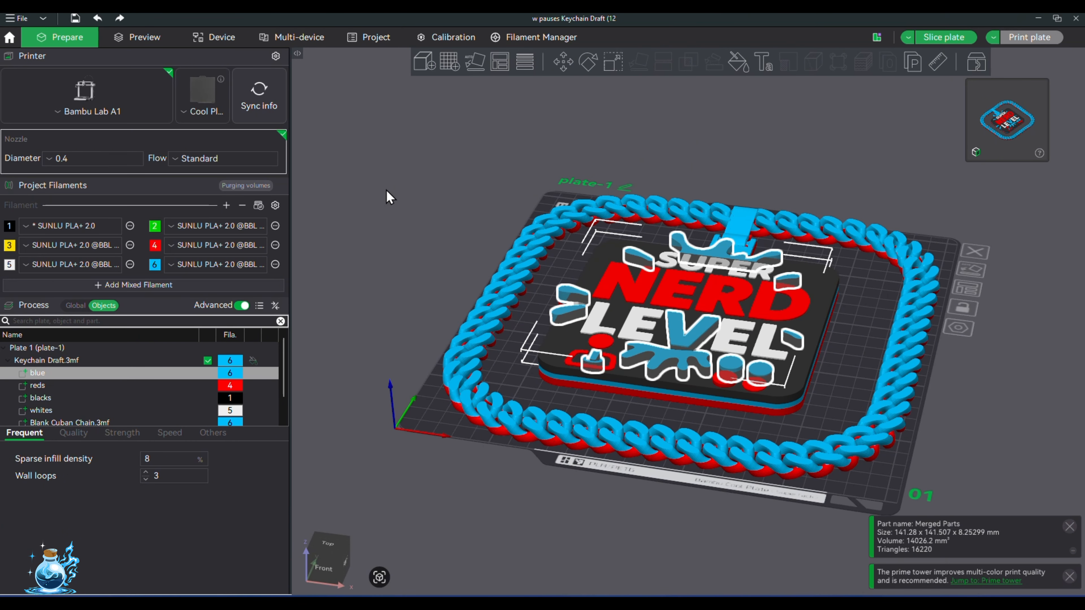
- Select the reds and whites parts one after the other to check which areas each covers, and clear the selection
scroll(141, 386, down, 2)
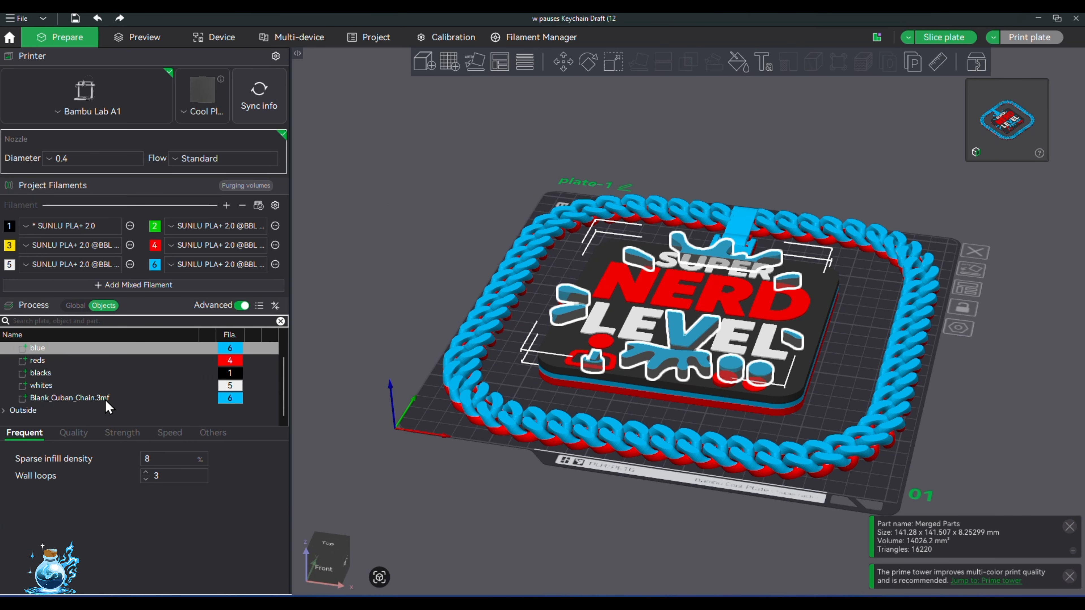
scroll(127, 394, up, 2)
click(125, 389)
click(141, 410)
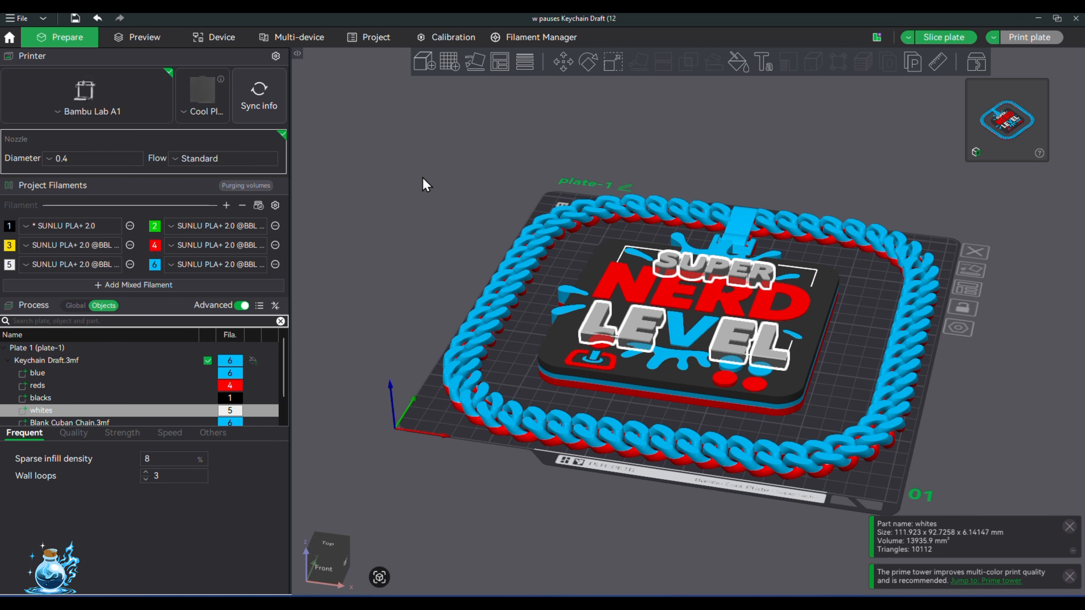
drag(422, 177, 429, 175)
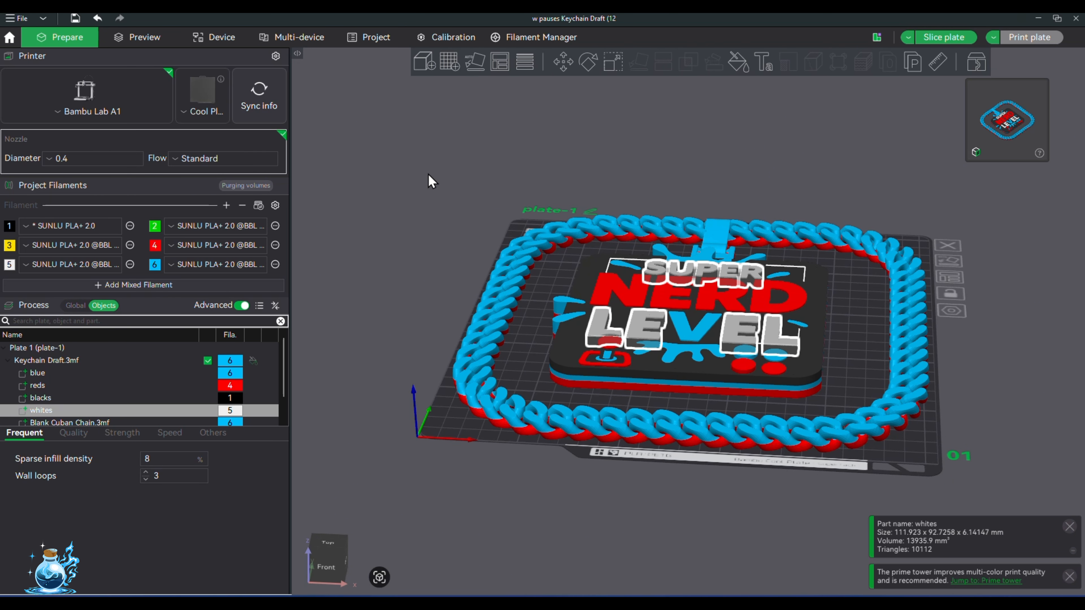
click(413, 248)
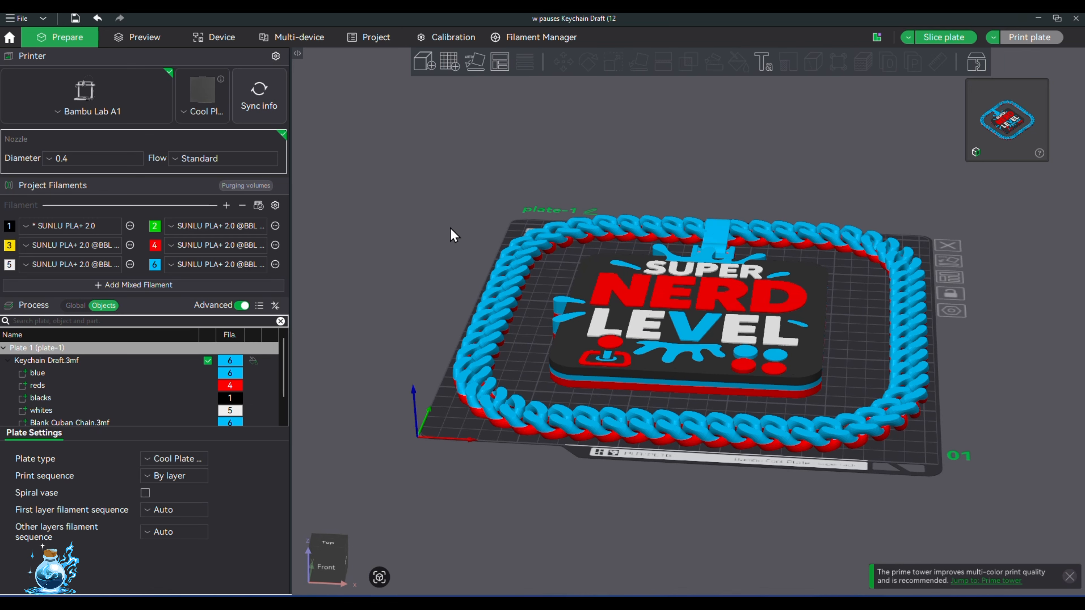
drag(439, 234, 447, 226)
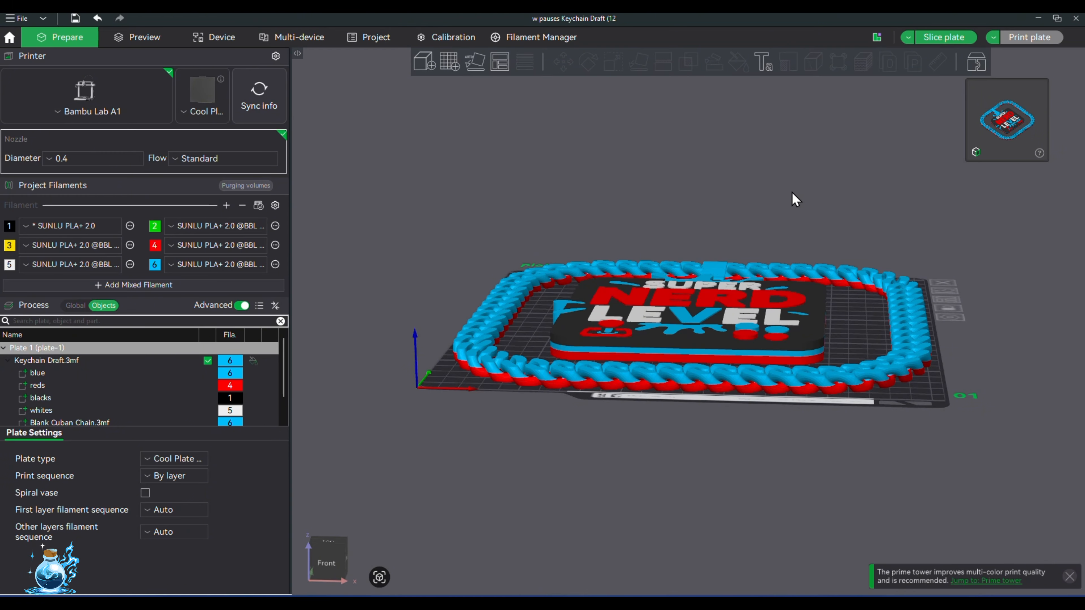
drag(458, 222, 462, 274)
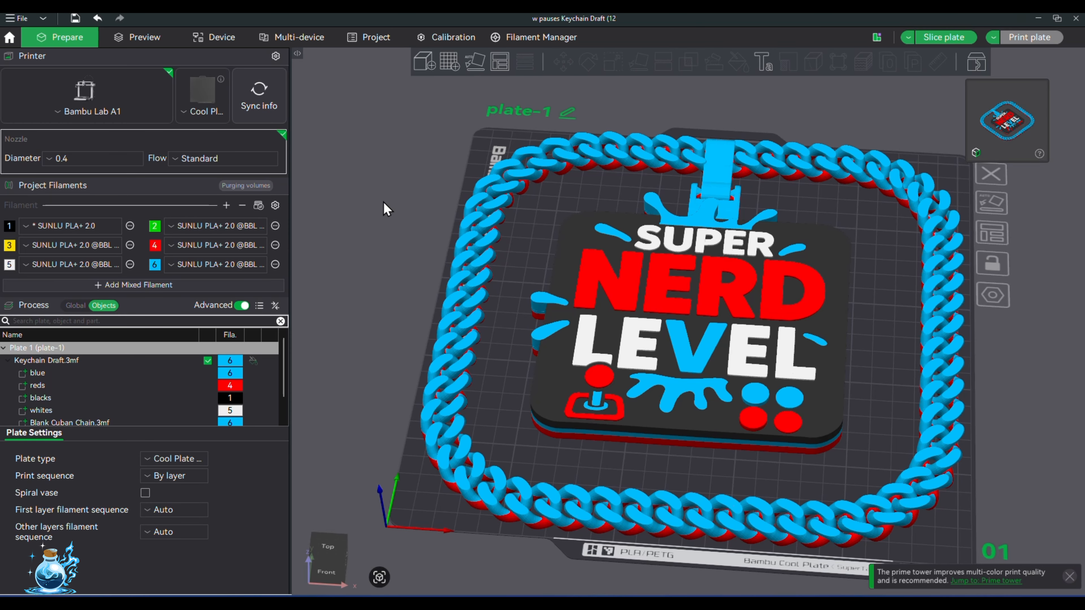
drag(360, 231, 375, 209)
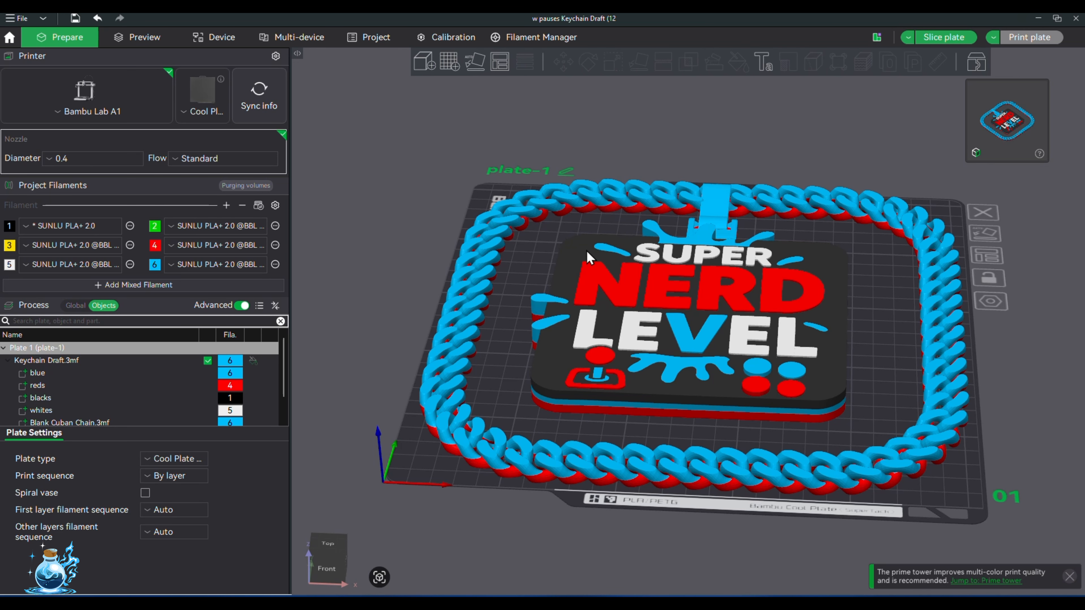
scroll(725, 283, down, 1)
scroll(724, 283, down, 2)
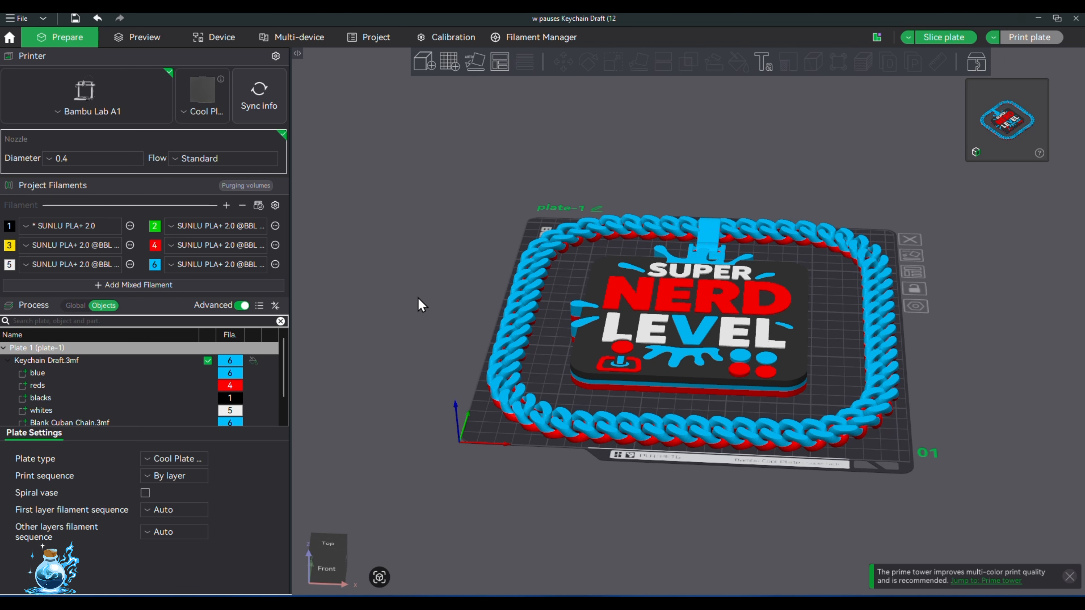
- Highlight the blue, Blank_Cuban_Chain.3mf and whites parts in turn to review their extents, and deselect everything
click(163, 378)
scroll(141, 397, down, 1)
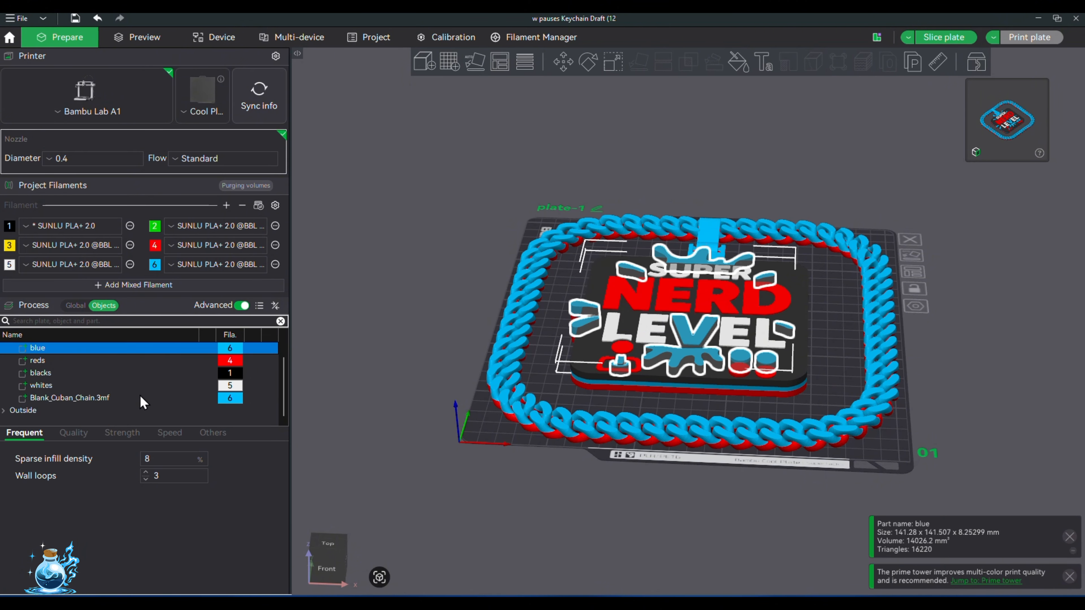
click(151, 395)
click(149, 385)
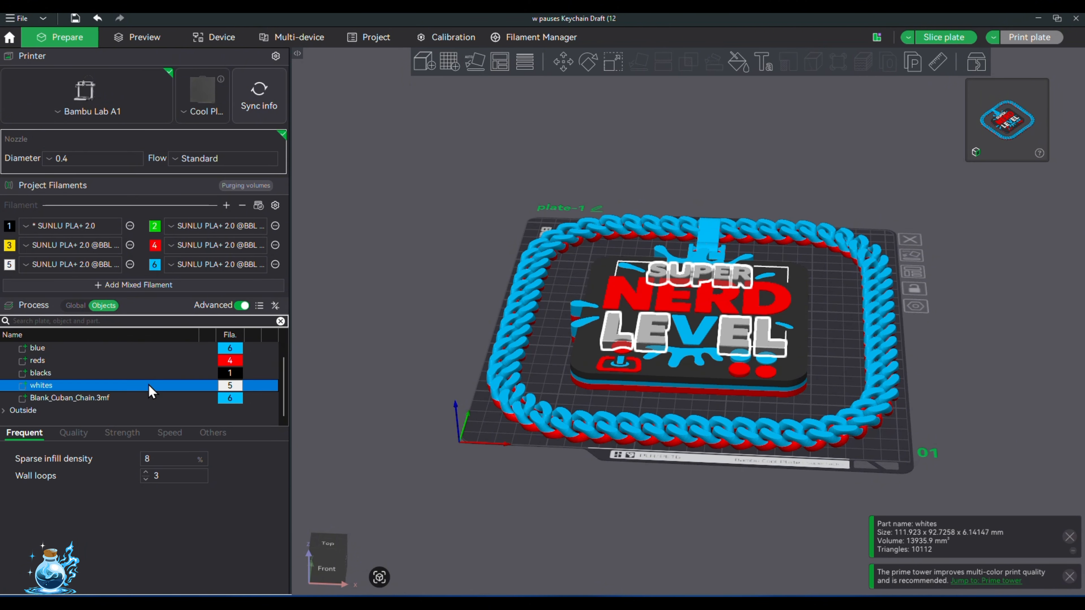
click(357, 266)
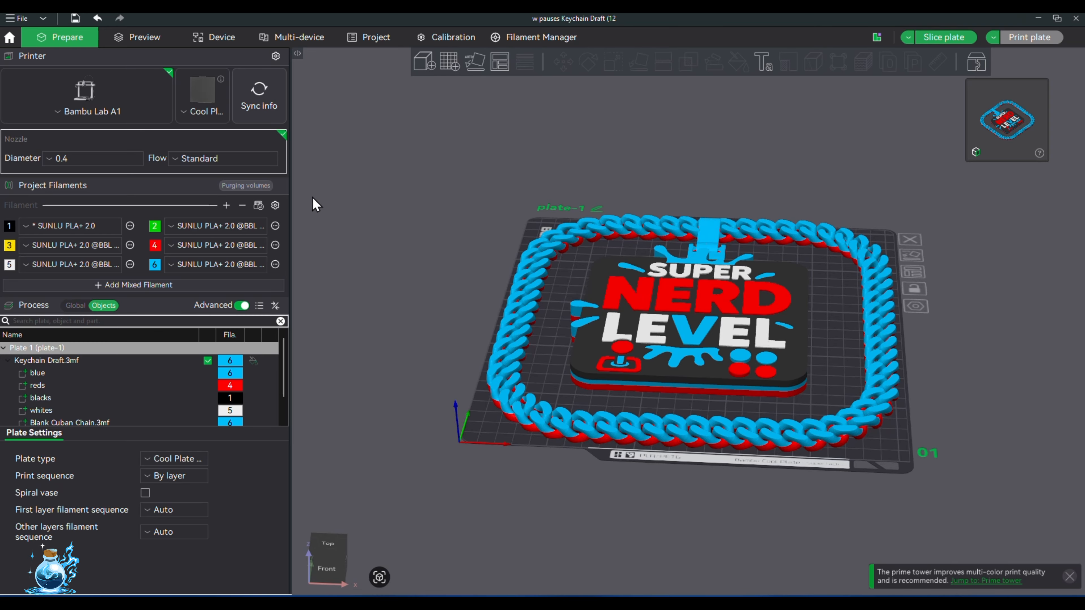
- Examine the keychain's lettering, splashes, joystick buttons and layered base edges up close from several angles
scroll(930, 300, up, 6)
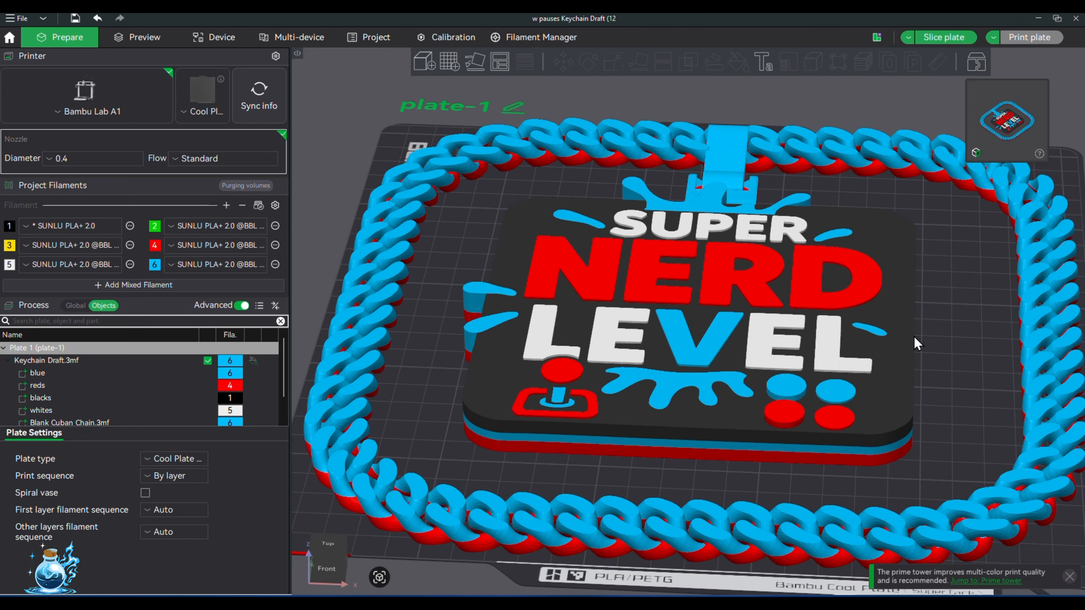
drag(914, 338, 905, 350)
scroll(901, 350, down, 3)
scroll(894, 343, up, 6)
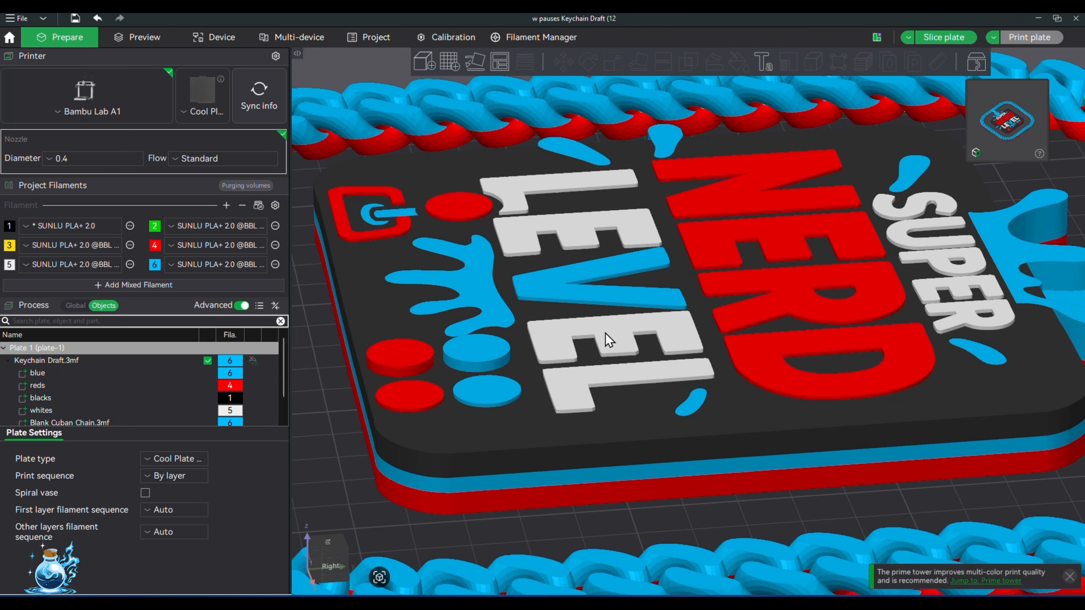
drag(347, 401, 393, 421)
drag(462, 424, 556, 437)
scroll(517, 413, down, 3)
mouse_move(974, 367)
mouse_down()
mouse_move(1047, 326)
mouse_move(946, 338)
mouse_move(971, 348)
mouse_up()
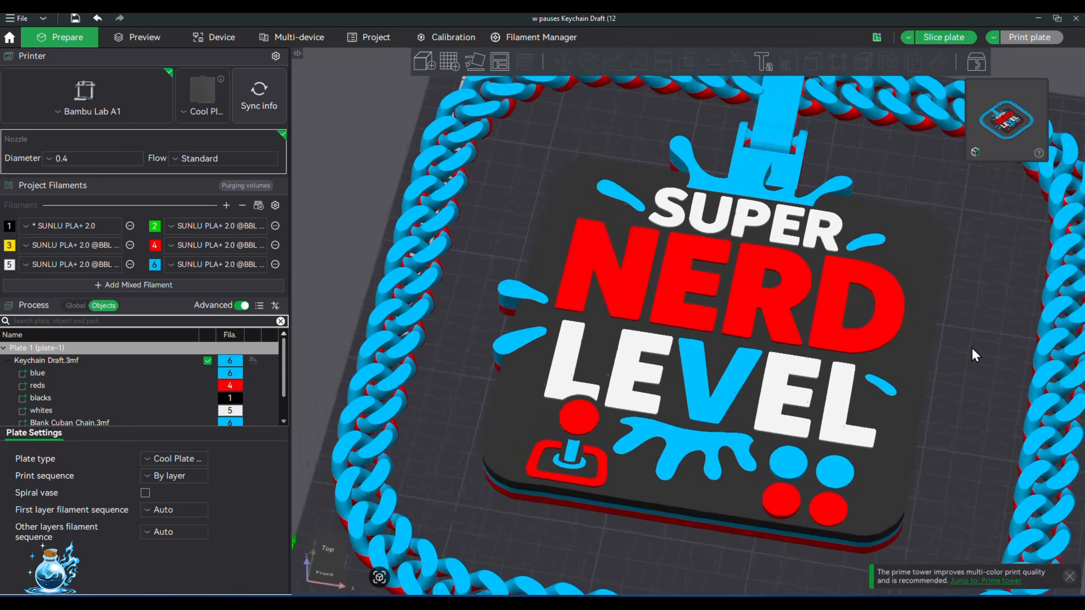
scroll(972, 348, up, 5)
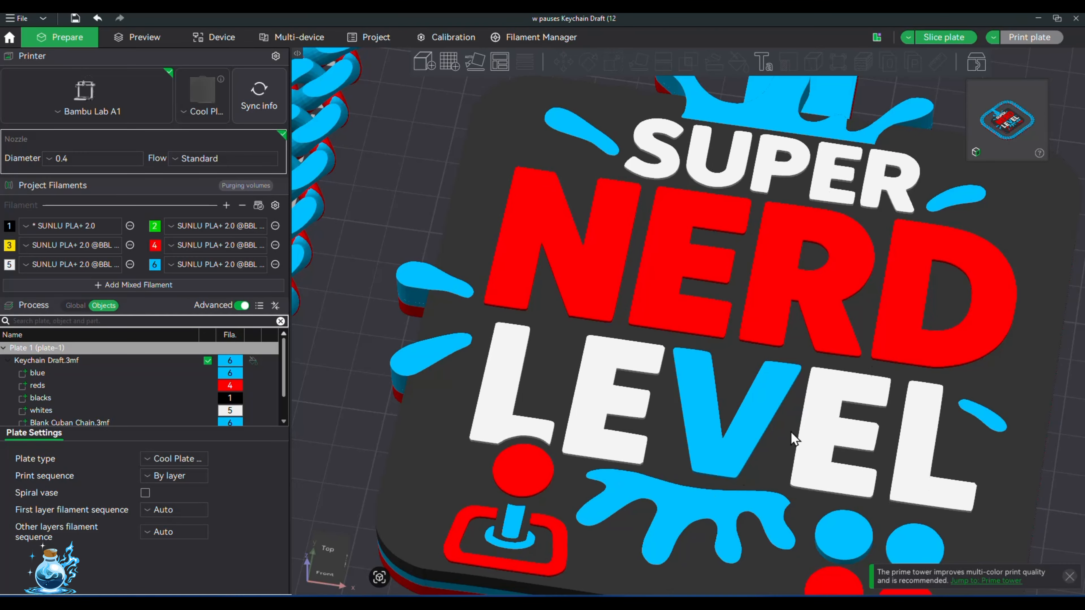
scroll(911, 502, down, 3)
scroll(911, 502, down, 5)
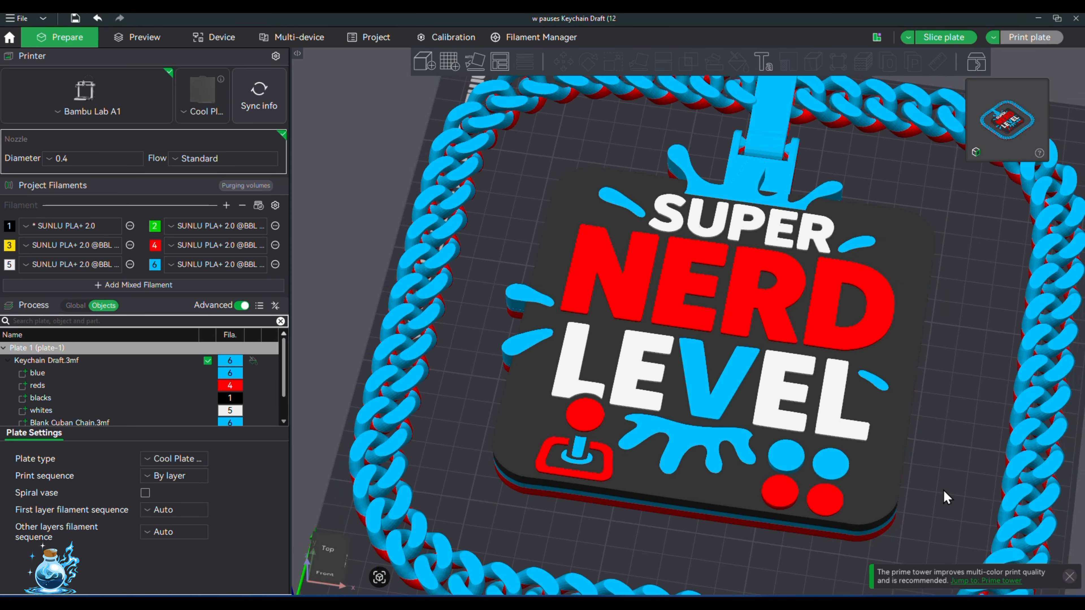
drag(943, 489, 949, 532)
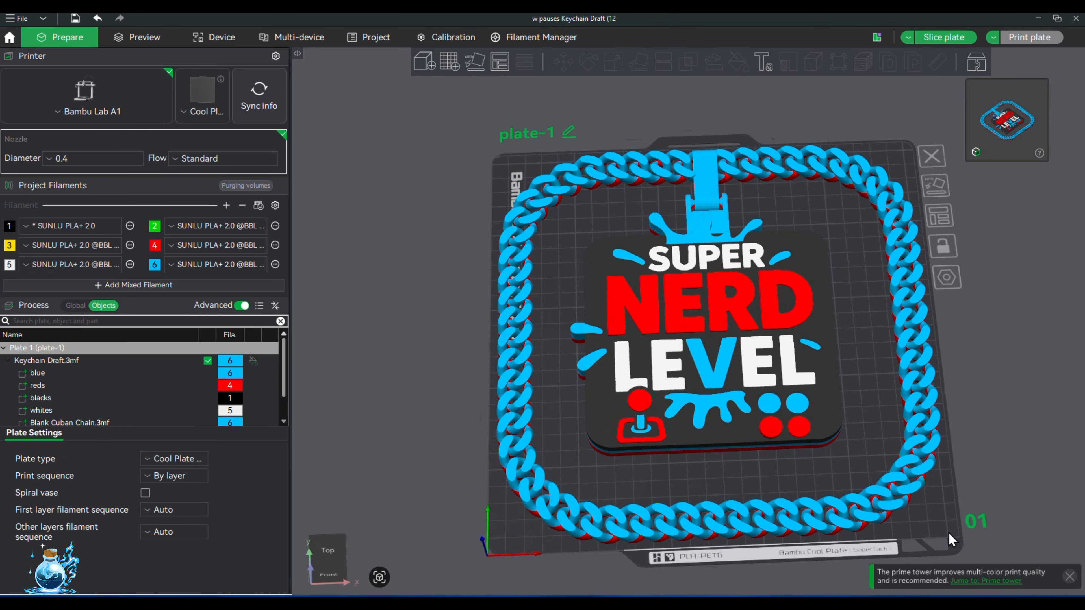
scroll(948, 532, up, 2)
scroll(982, 406, down, 2)
drag(955, 339, 876, 351)
scroll(872, 401, up, 2)
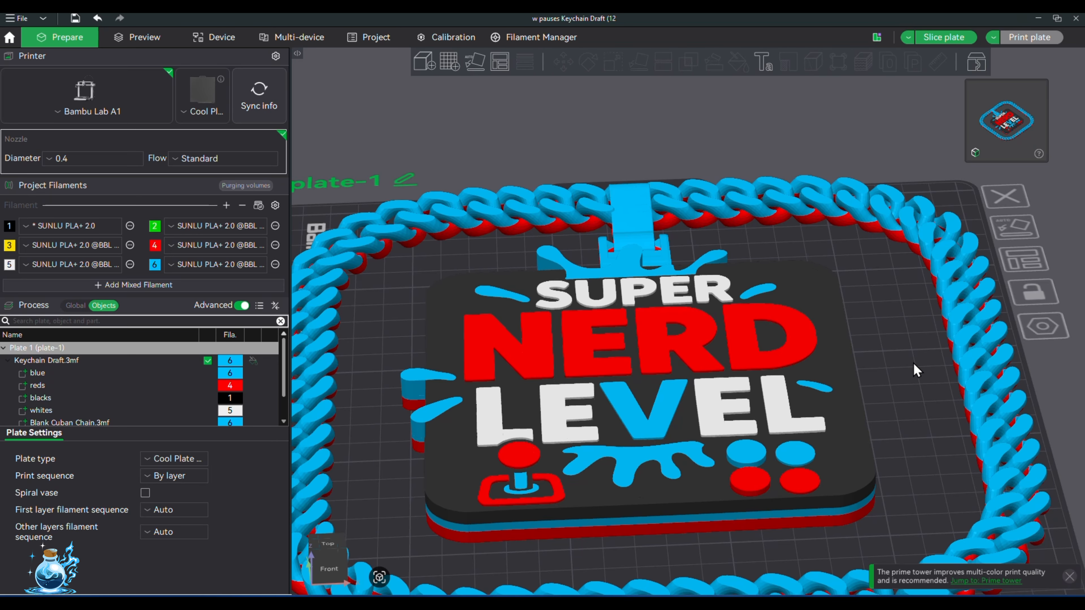
scroll(721, 394, up, 2)
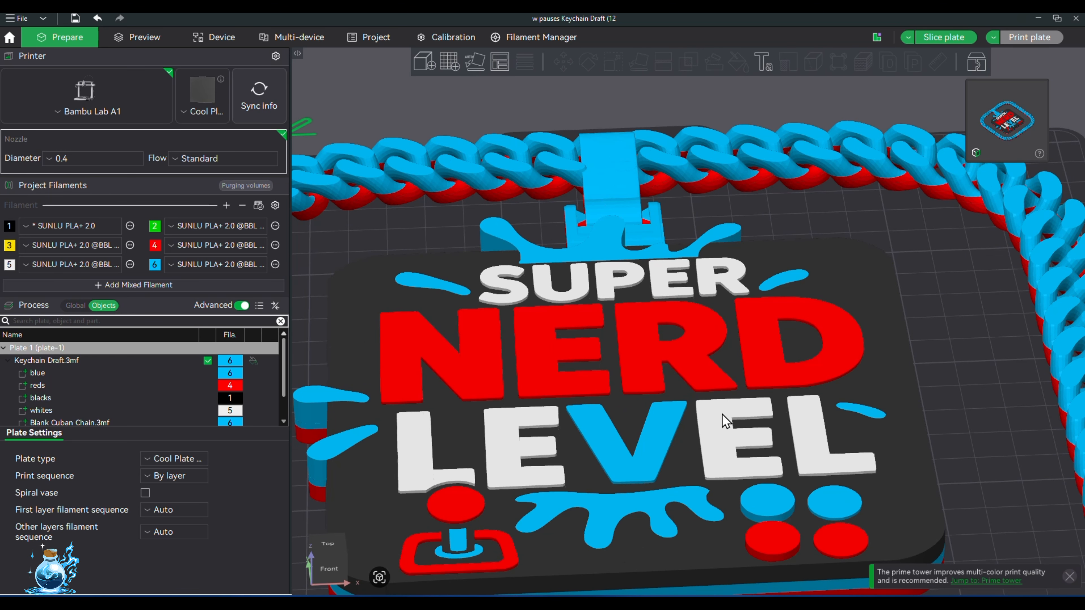
drag(1003, 358, 974, 349)
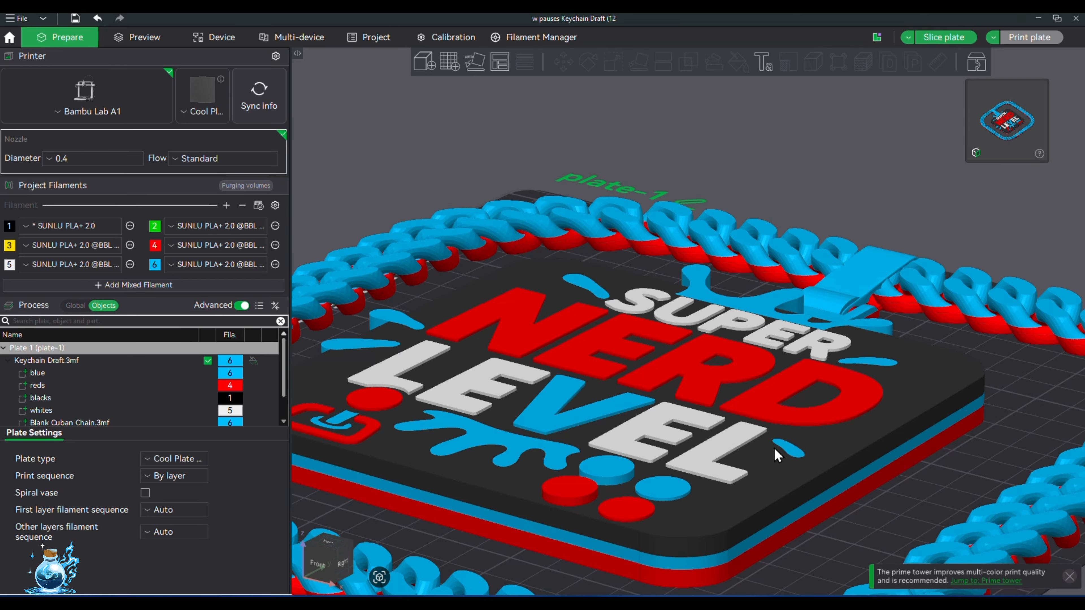
scroll(781, 438, down, 3)
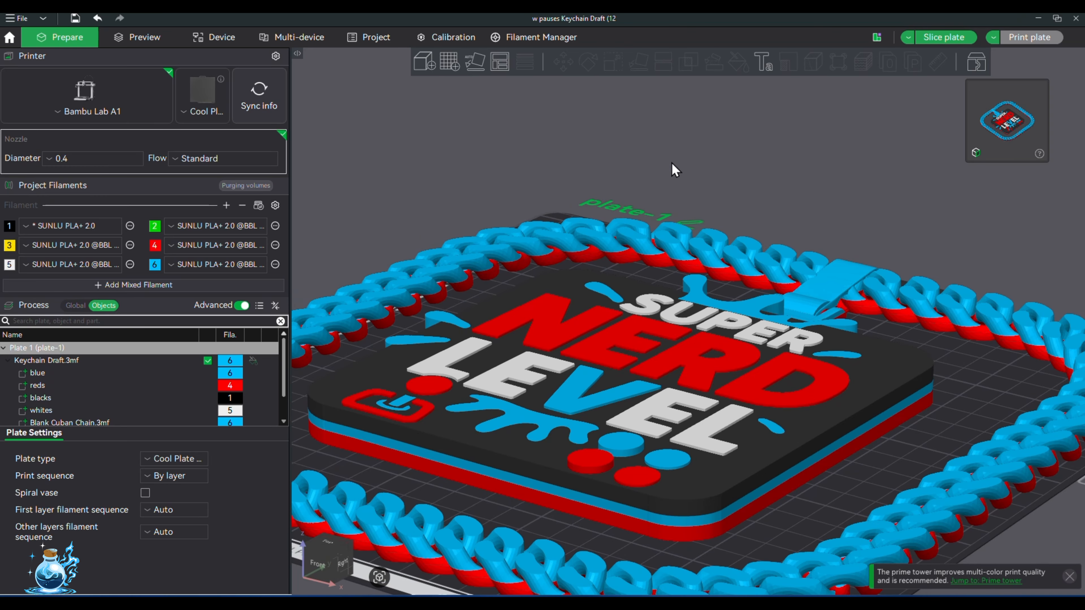
drag(671, 204, 799, 358)
scroll(800, 361, down, 3)
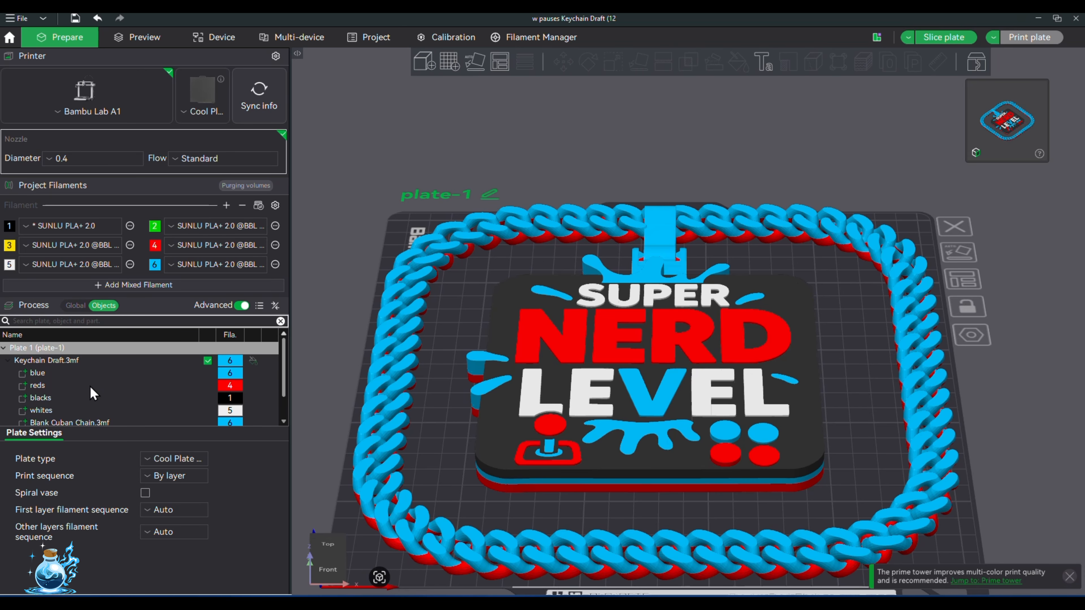
- Select the blue, blacks and whites parts repeatedly in turn to compare the areas assigned to each colour
click(51, 373)
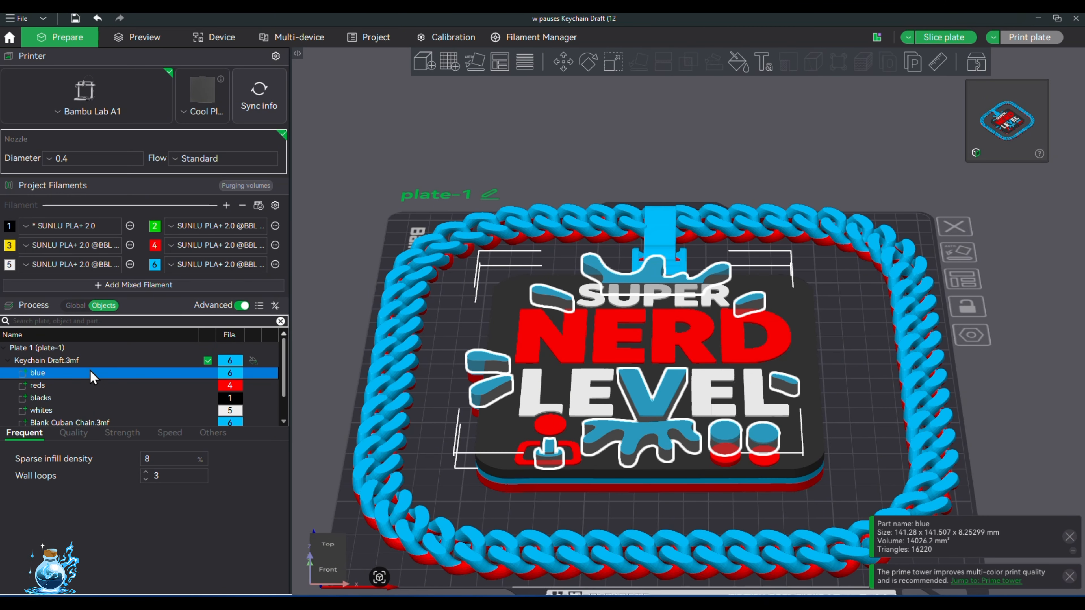
click(96, 397)
scroll(95, 408, down, 1)
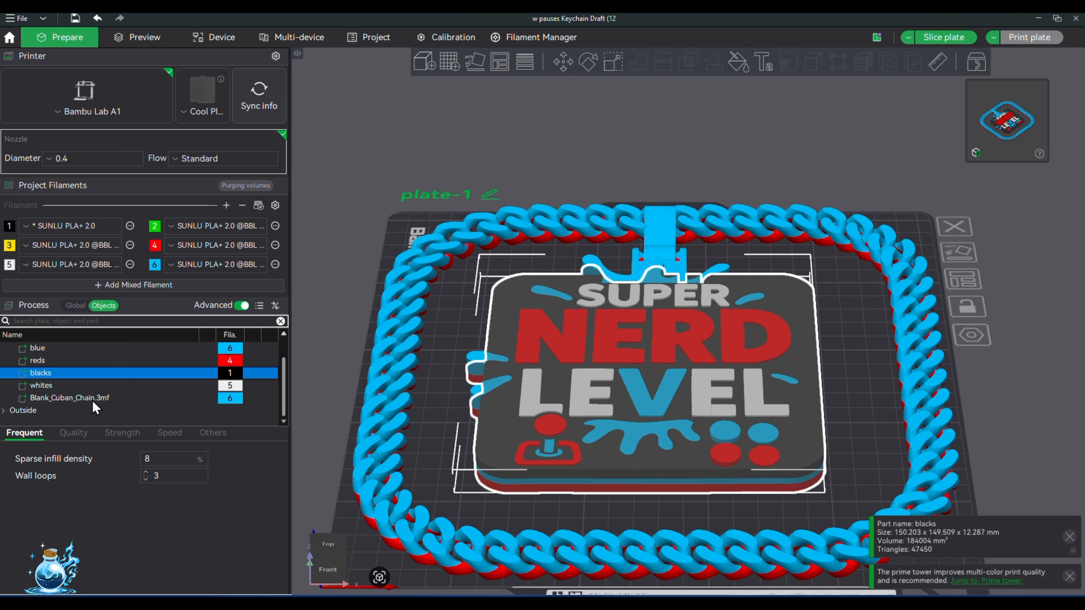
click(95, 385)
click(100, 350)
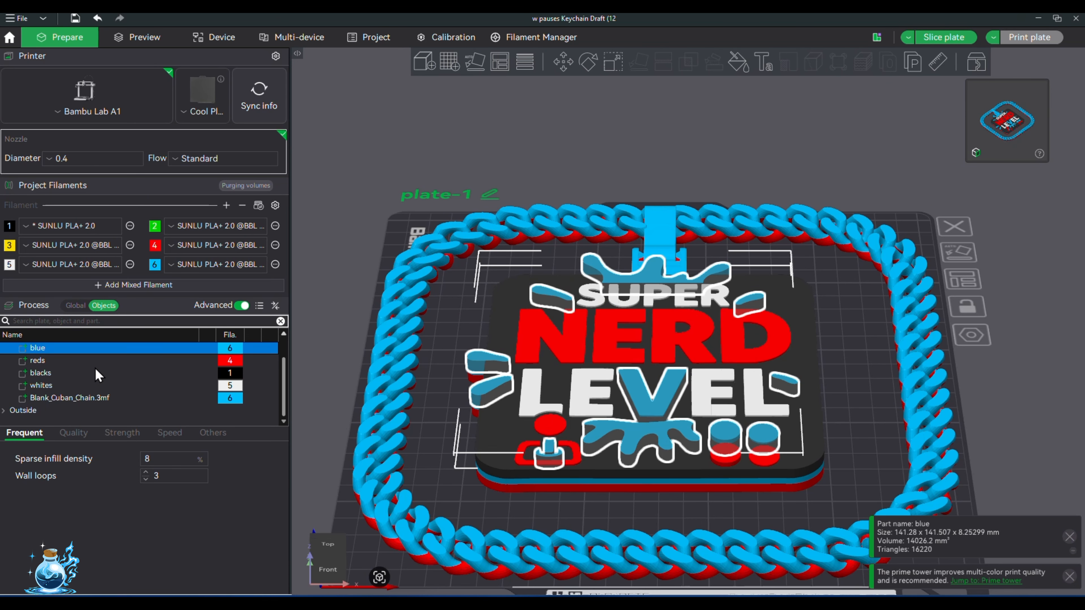
click(95, 368)
click(99, 348)
scroll(119, 395, up, 1)
scroll(120, 395, down, 1)
- Try deleting the Blank_Cuban_Chain.3mf part from the keychain, and undo the deletion
click(122, 399)
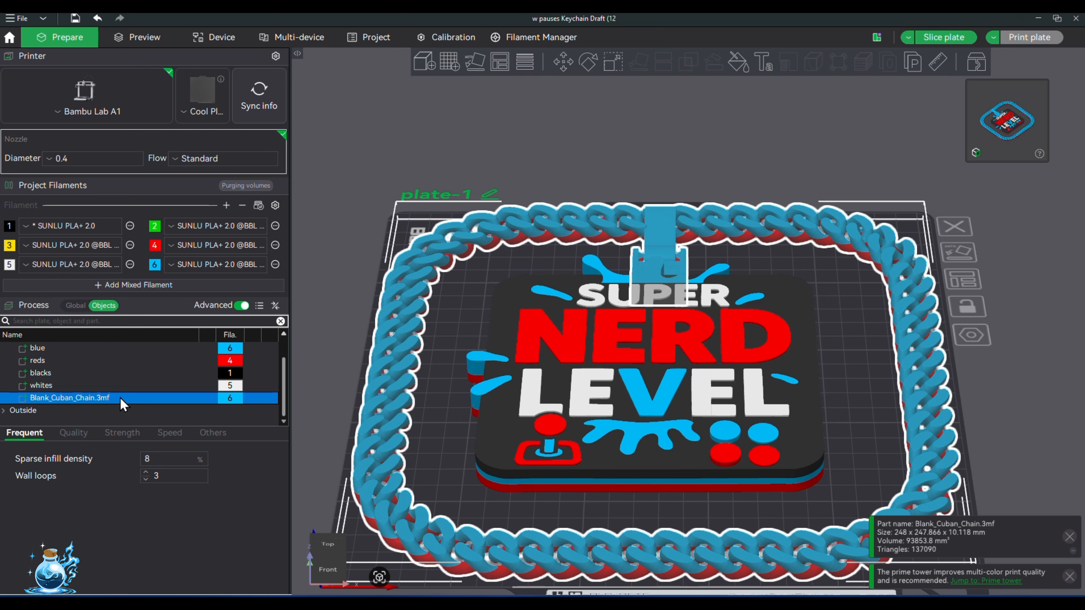
key(Delete)
drag(388, 209, 390, 233)
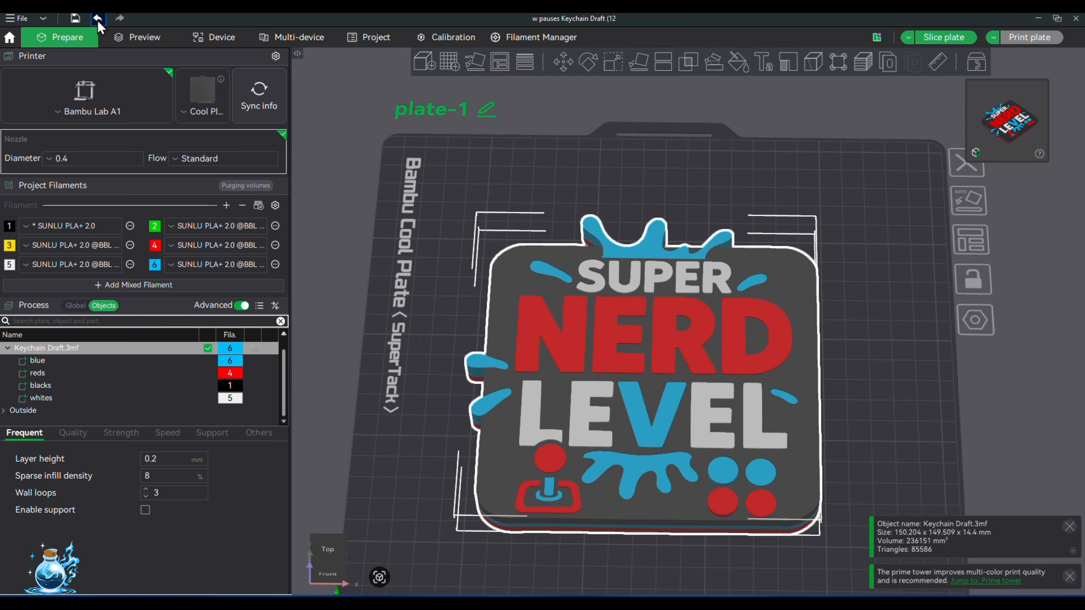
key(ctrl+z)
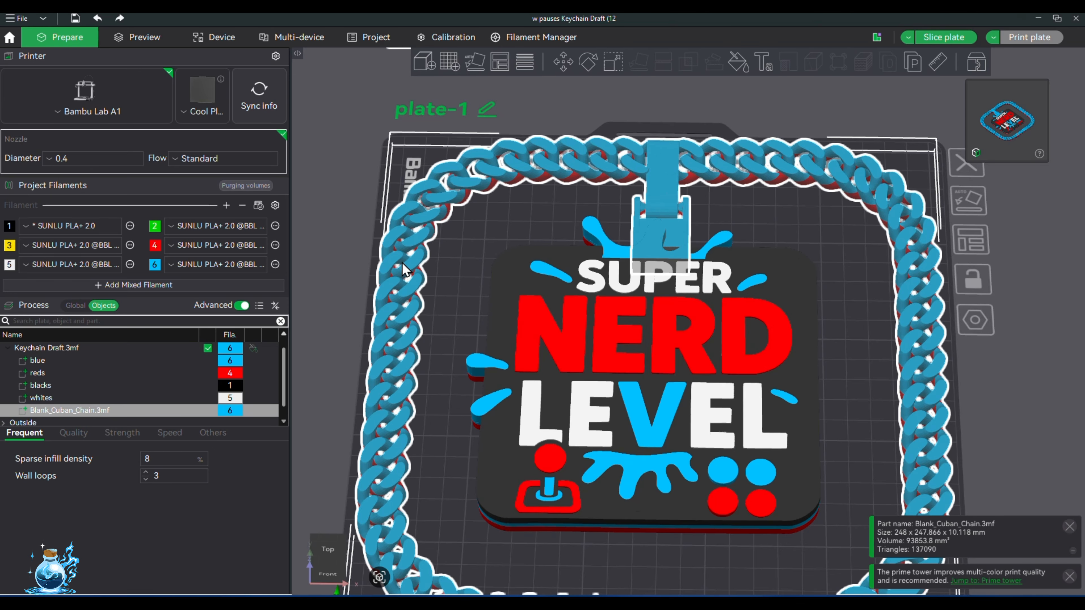
drag(853, 296, 854, 327)
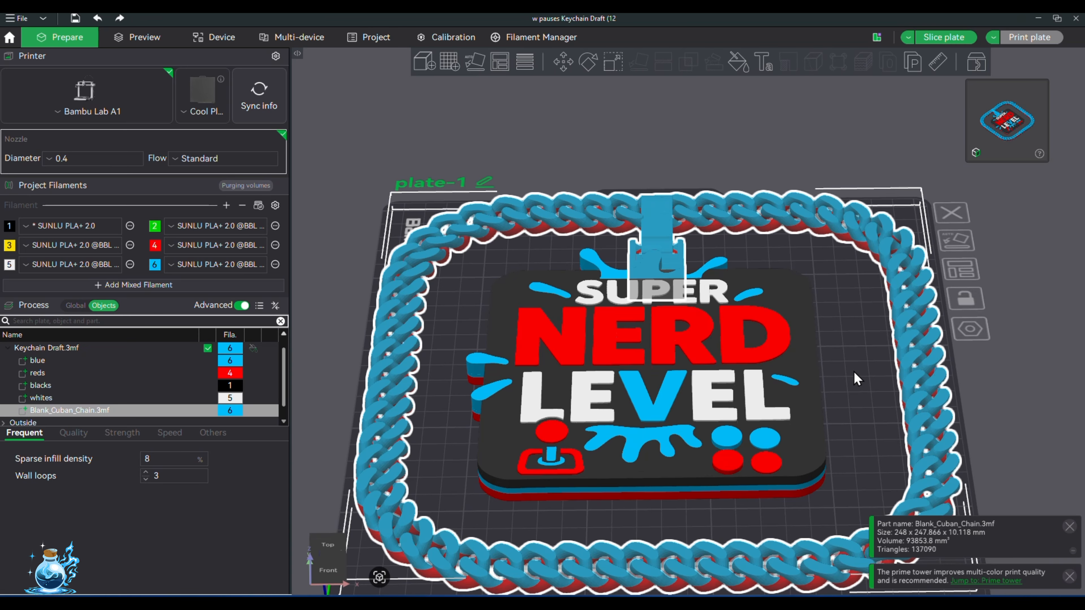
scroll(871, 384, down, 2)
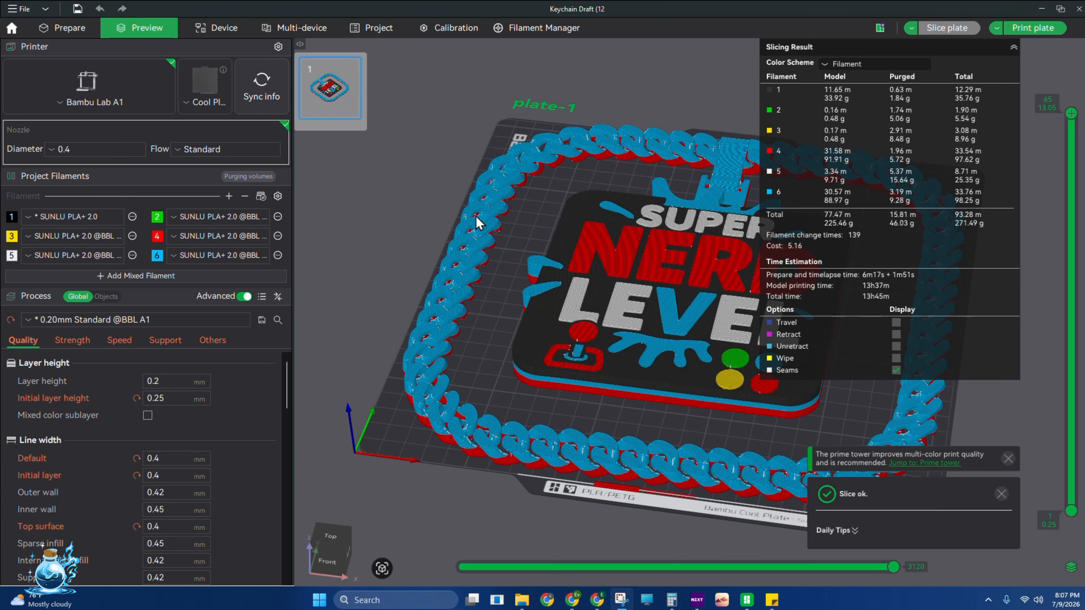
- Examine the sliced preview of the Keychain Draft plate, including the four coloured buttons, from several angles
scroll(582, 268, down, 1)
drag(667, 267, 623, 345)
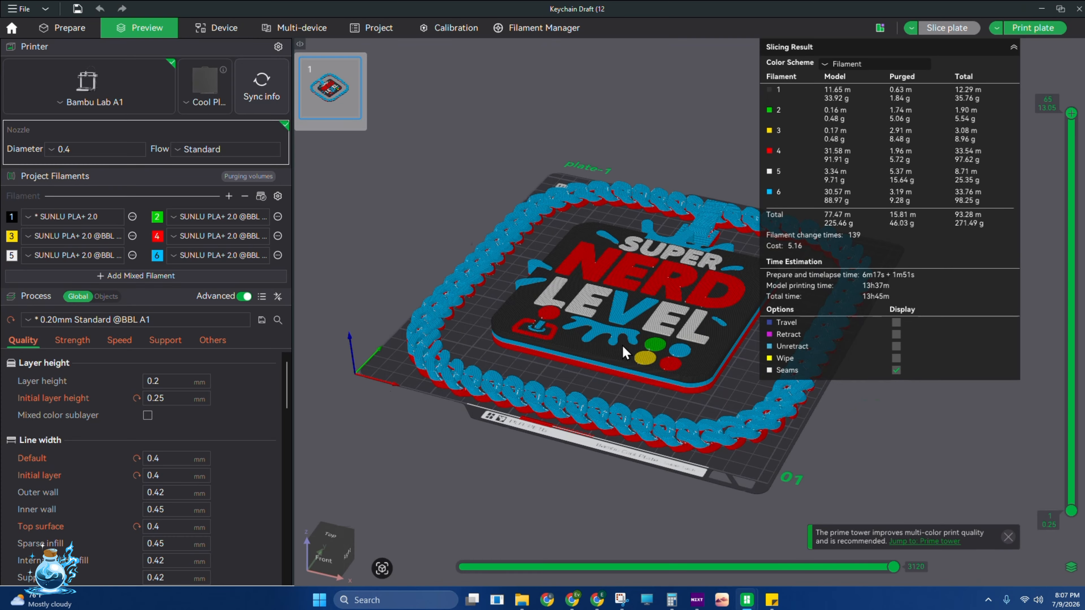
scroll(623, 345, up, 3)
drag(523, 289, 588, 292)
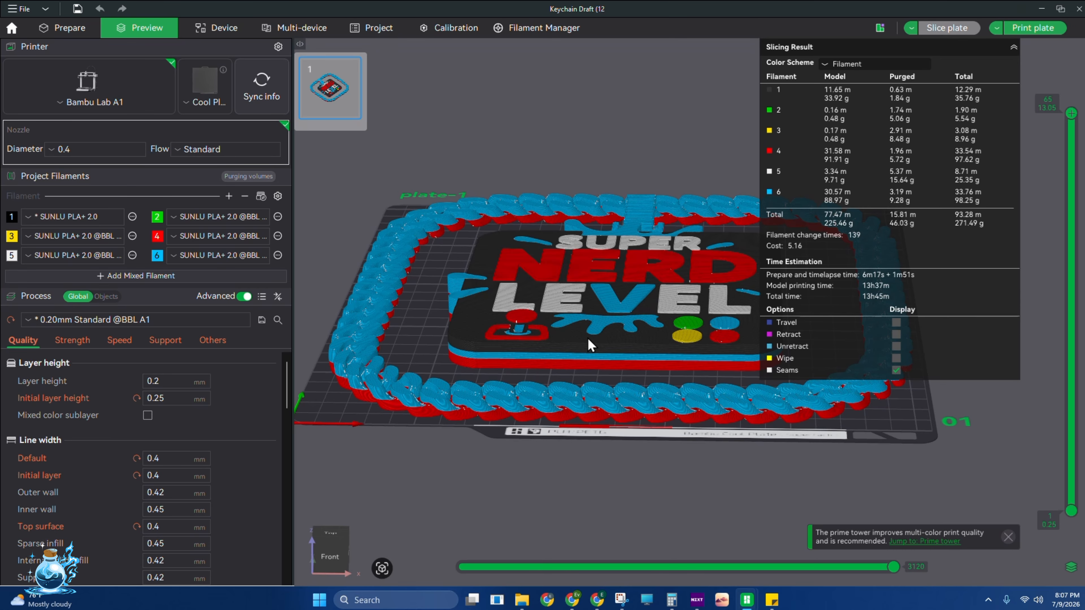
- Return from the sliced preview to the Prepare view and inspect the keychain model and its coloured buttons up close
click(30, 25)
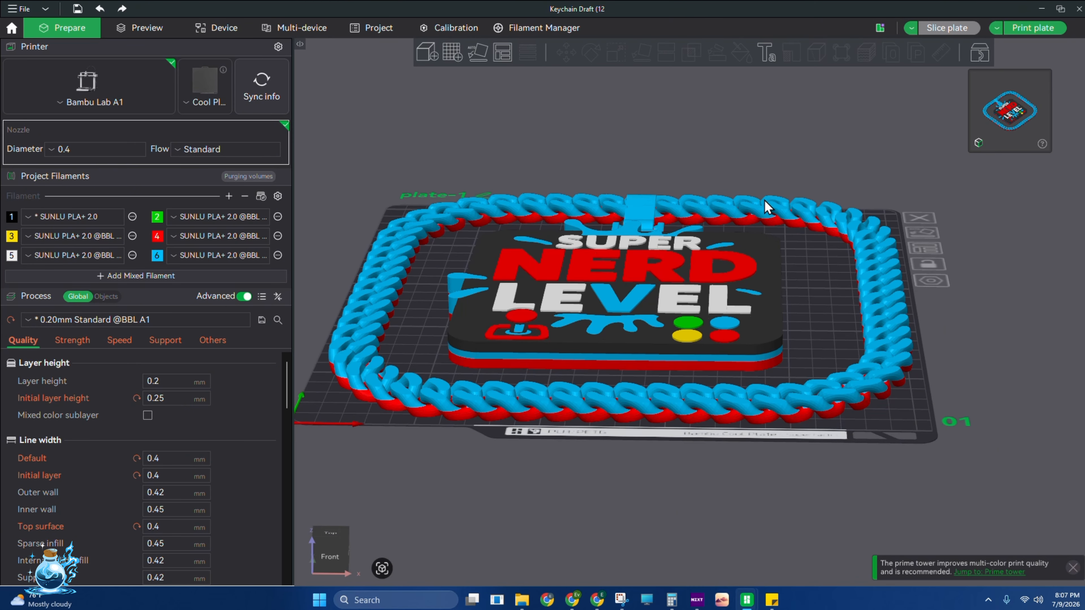
right_drag(616, 161, 731, 175)
drag(731, 176, 730, 180)
scroll(777, 253, down, 3)
scroll(1001, 357, up, 3)
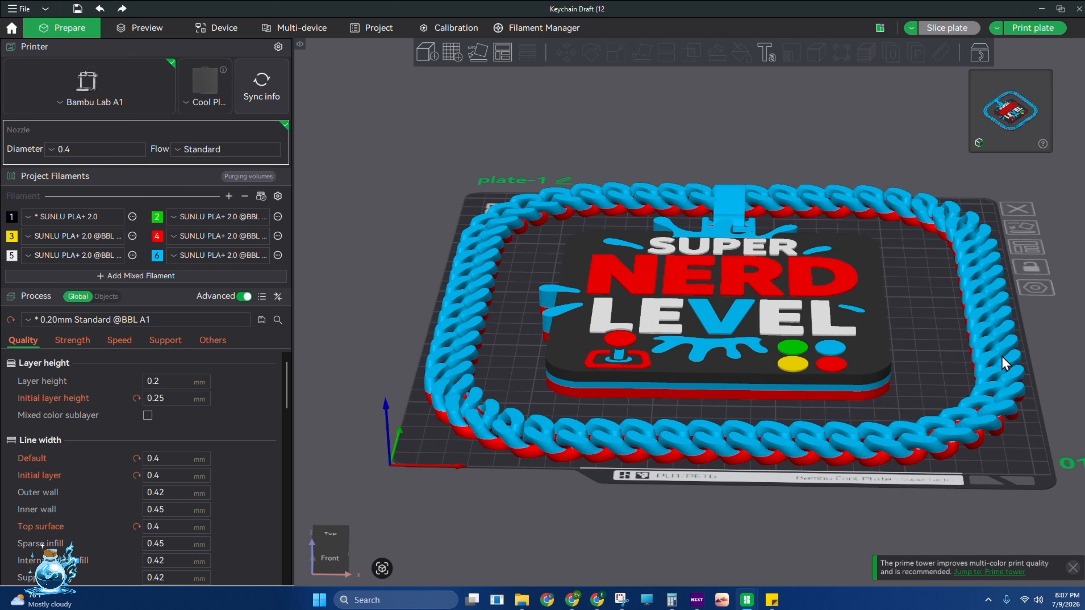
scroll(1042, 350, up, 6)
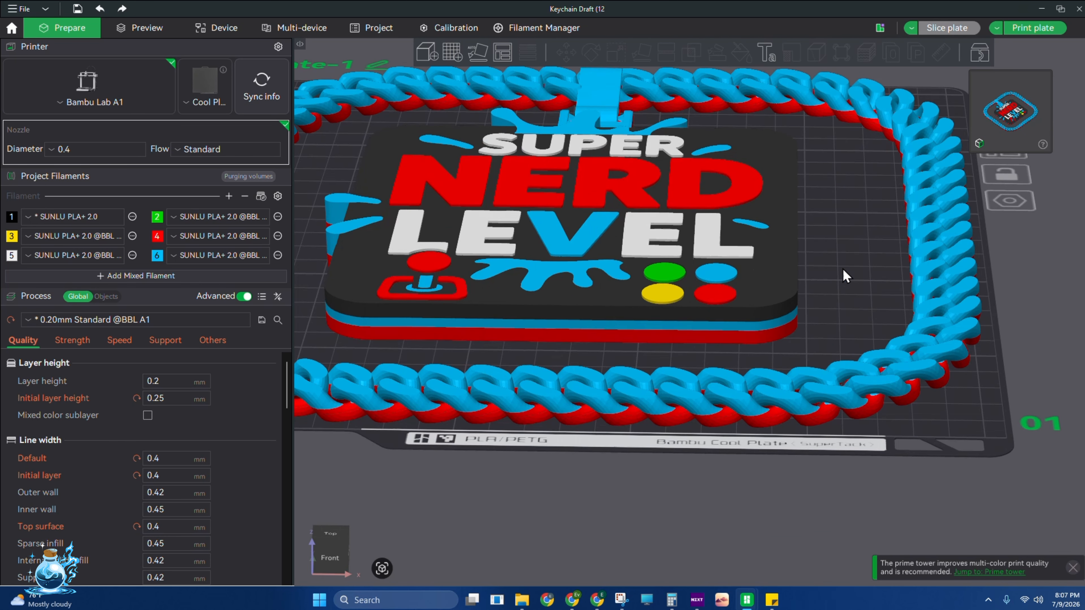
- Examine the keychain model's layered edge, raised lettering and four coloured buttons from low and high angles
drag(843, 269, 843, 252)
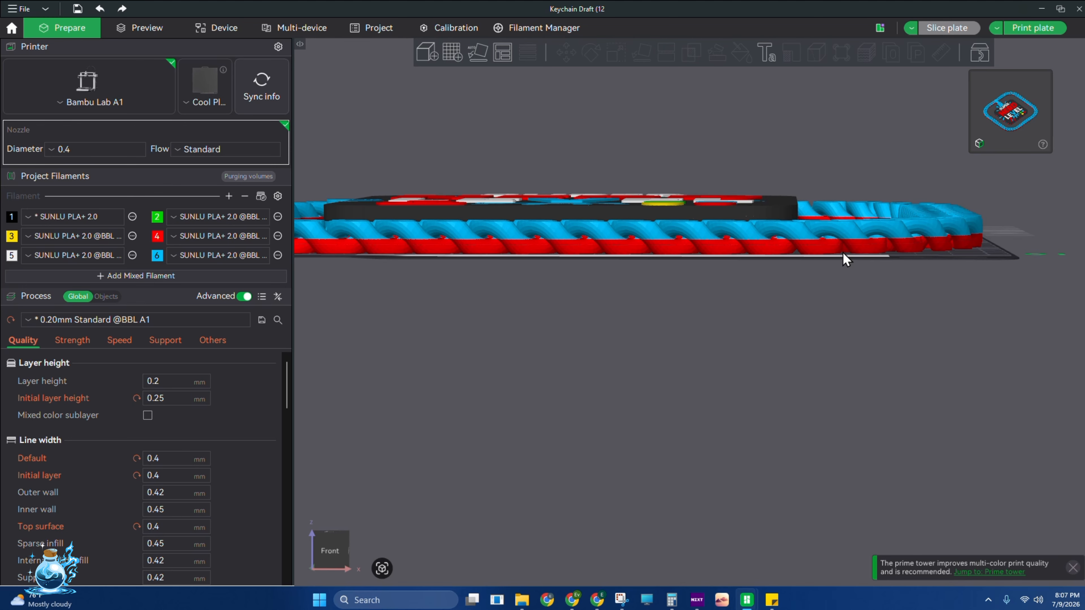
drag(844, 258, 675, 318)
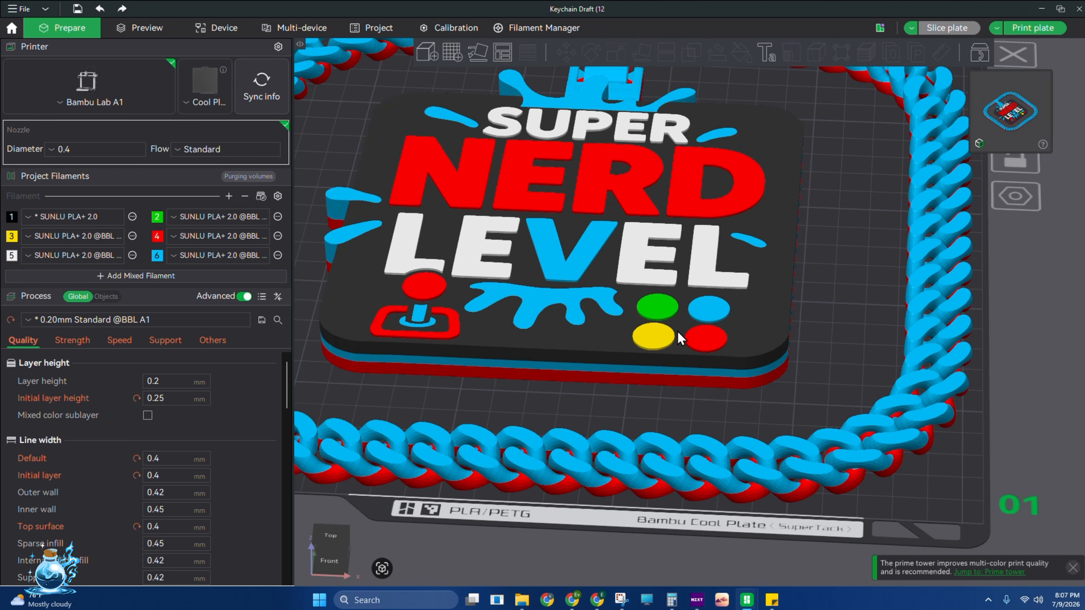
scroll(677, 331, up, 3)
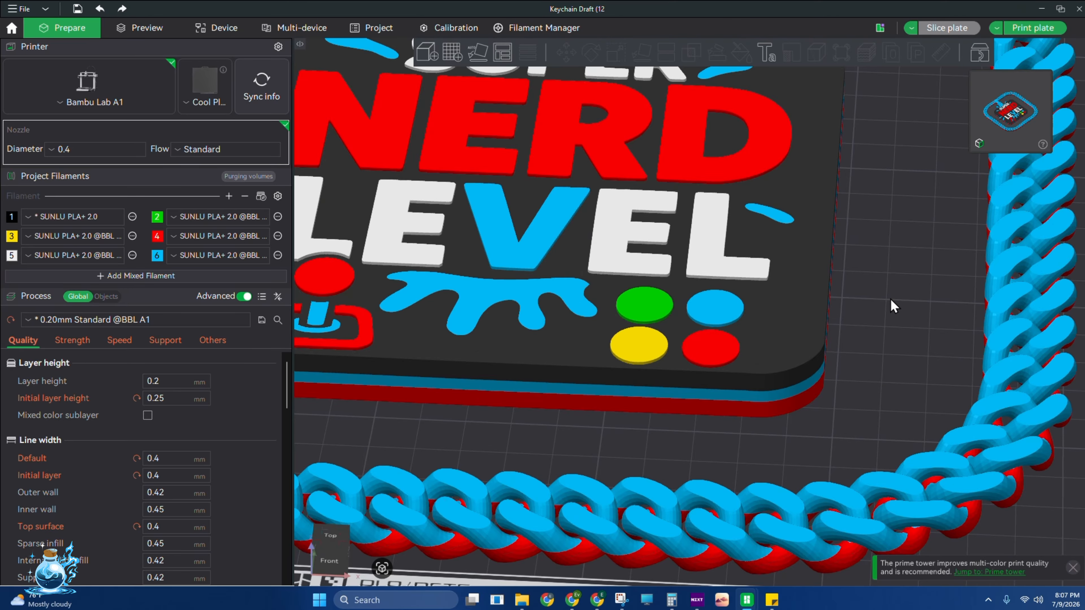
mouse_move(891, 298)
mouse_down()
mouse_move(892, 290)
mouse_move(893, 300)
mouse_up()
right_drag(931, 208, 922, 292)
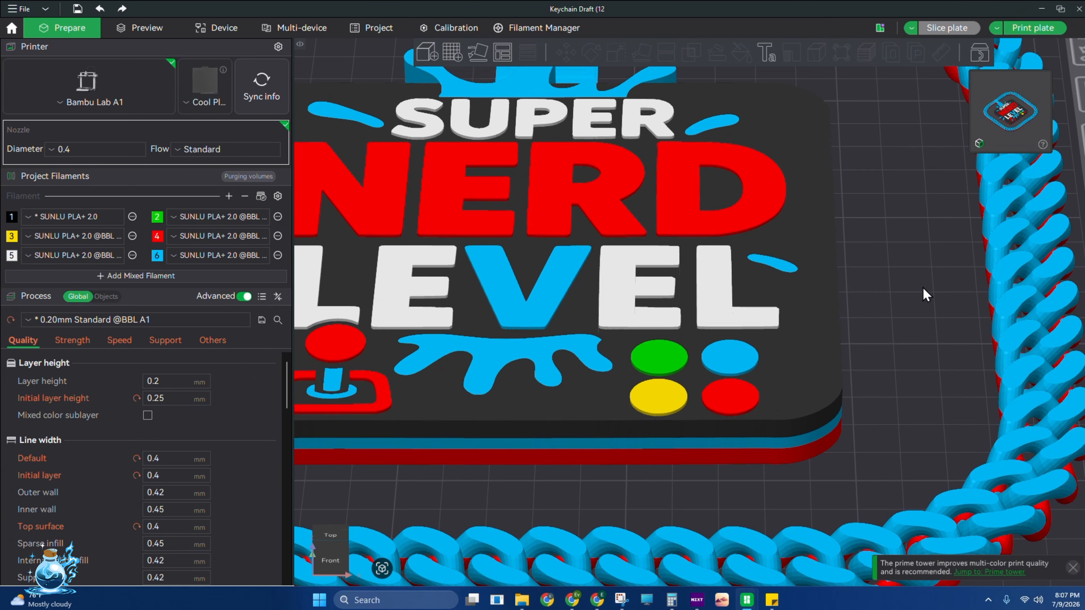
drag(923, 292, 923, 280)
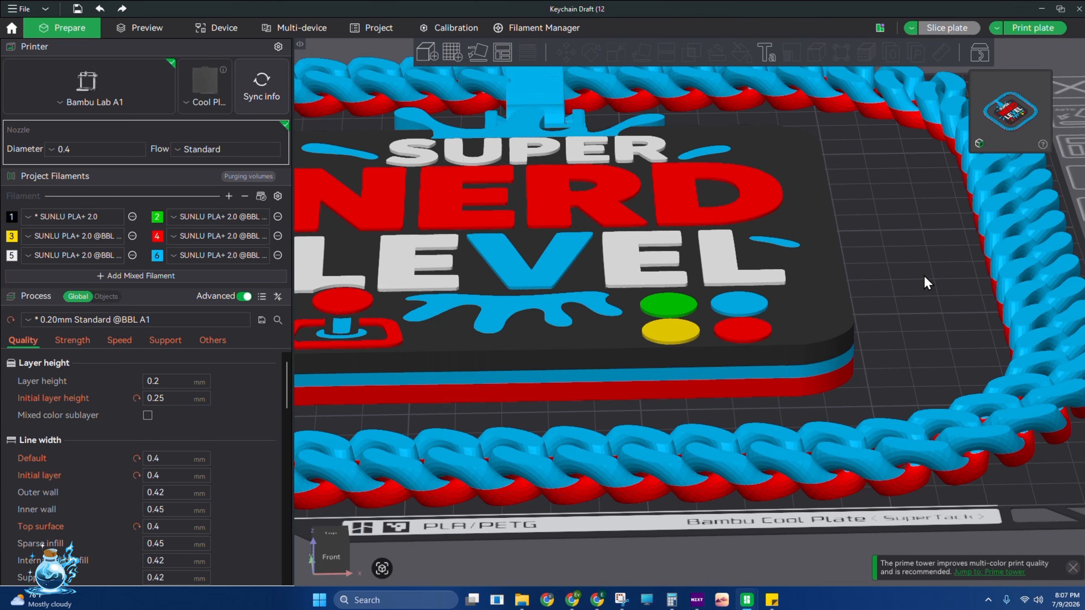
drag(924, 282, 882, 328)
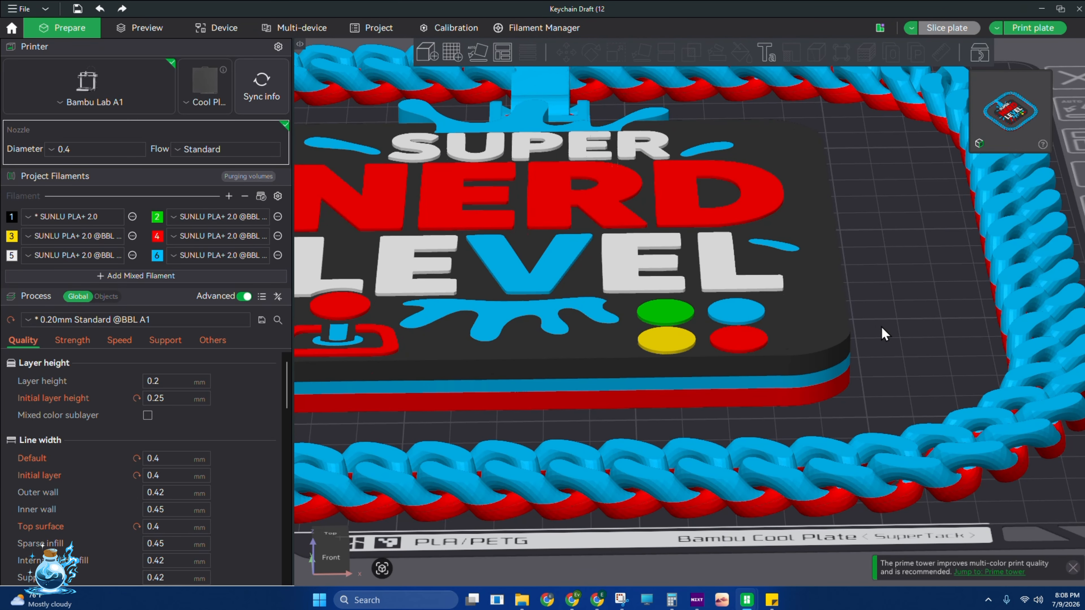
drag(884, 302, 923, 284)
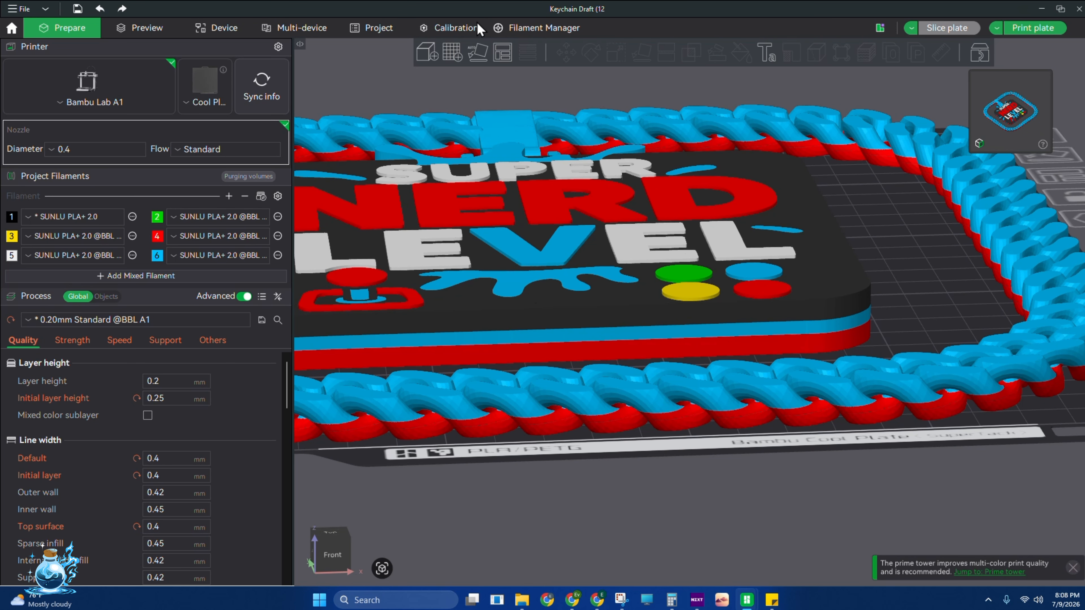
drag(804, 485, 809, 518)
scroll(808, 519, down, 2)
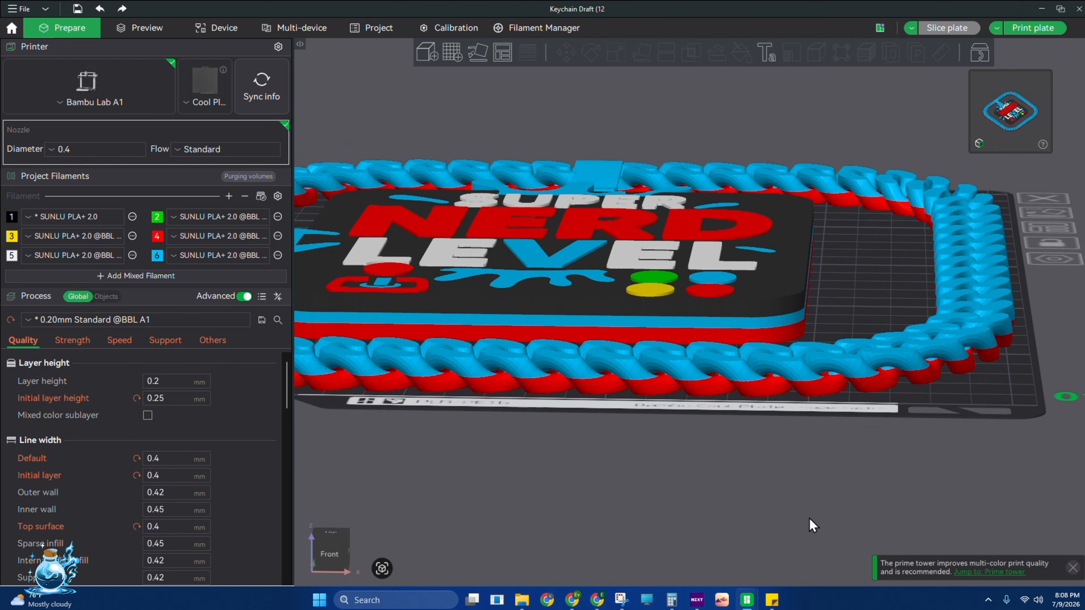
right_drag(692, 480, 721, 535)
drag(871, 331, 899, 314)
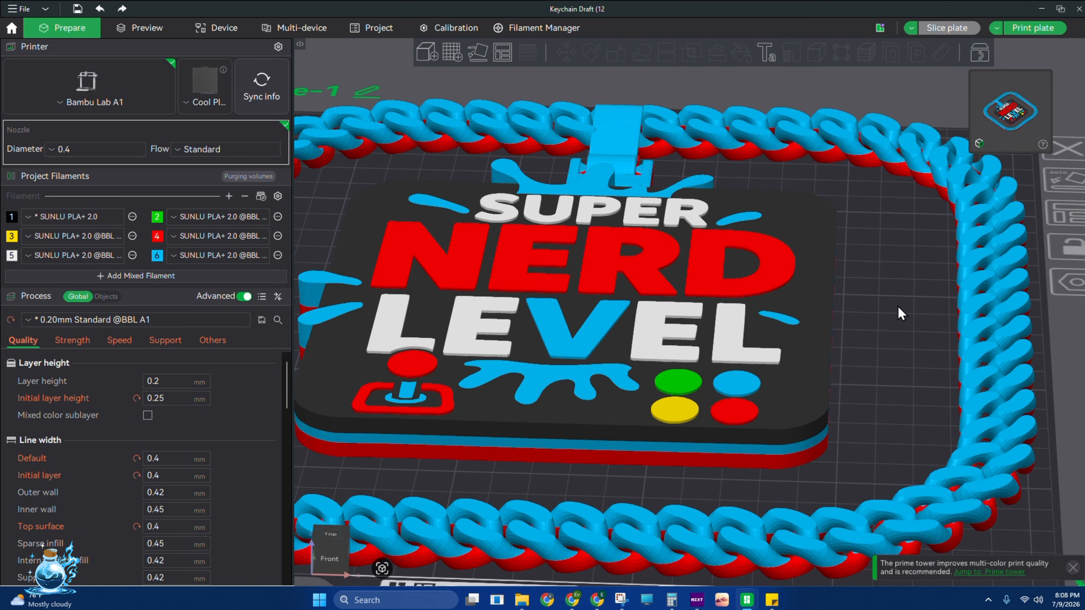
- Scale the green and yellow button parts, Default-772 and Default-774, non-uniformly to a Z size of 8 mm
click(99, 295)
drag(908, 356, 908, 353)
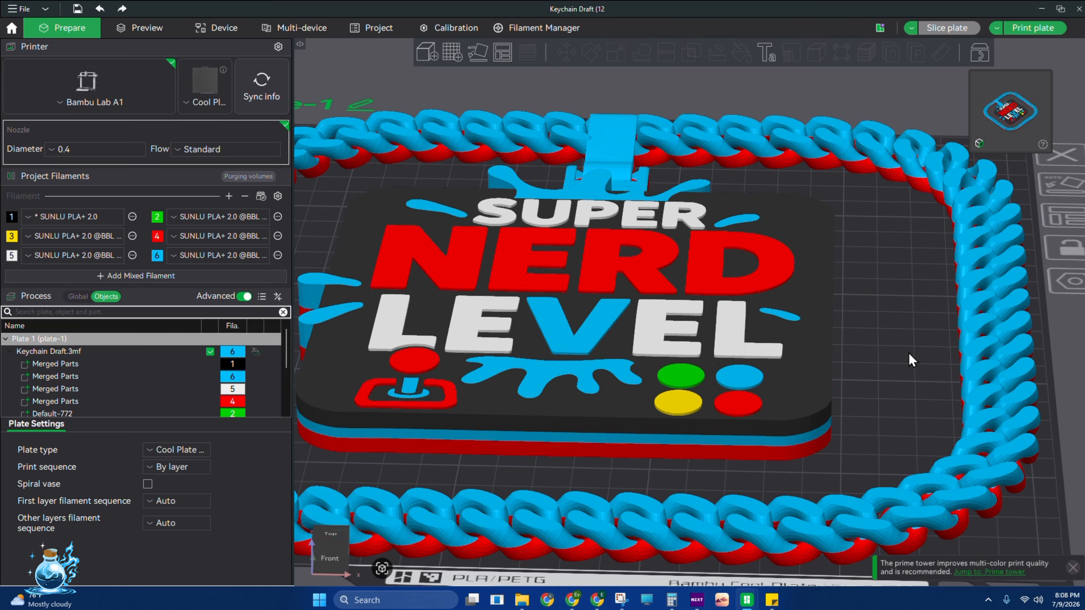
right_drag(909, 352, 943, 351)
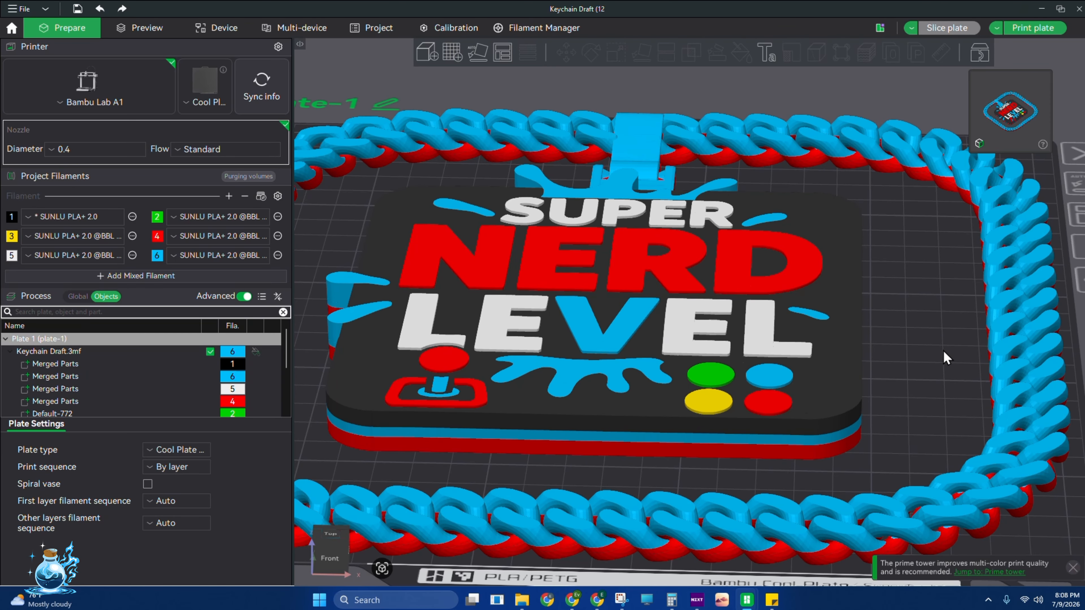
scroll(916, 353, down, 1)
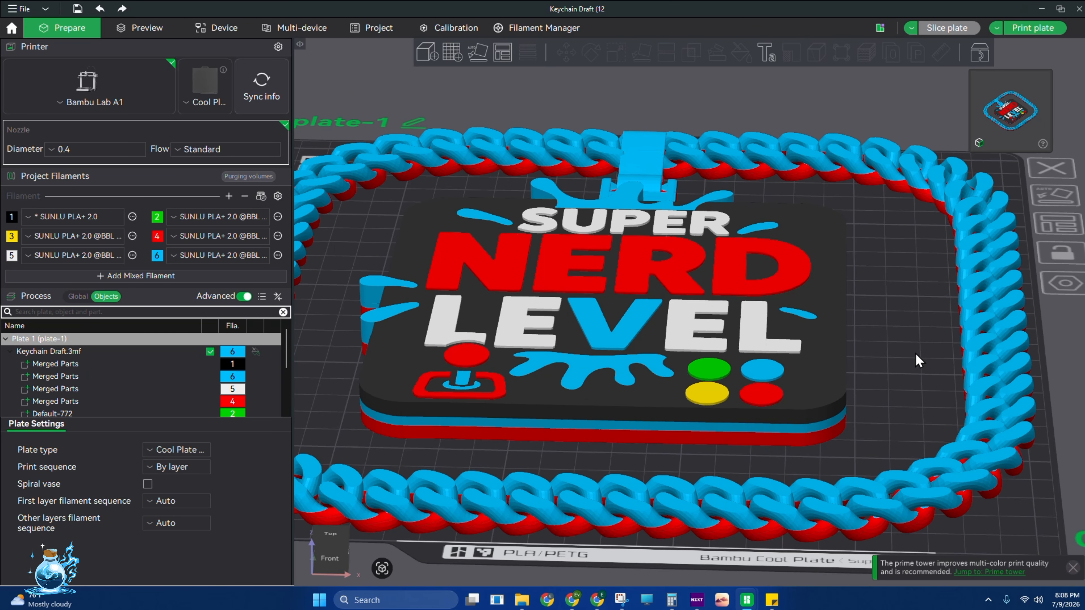
scroll(170, 395, down, 3)
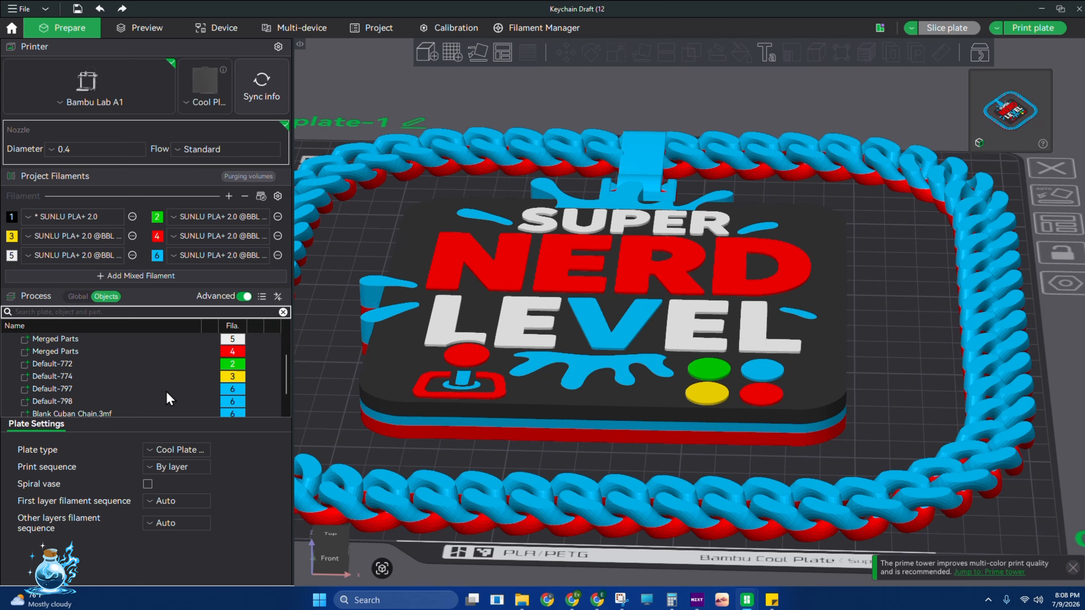
click(193, 351)
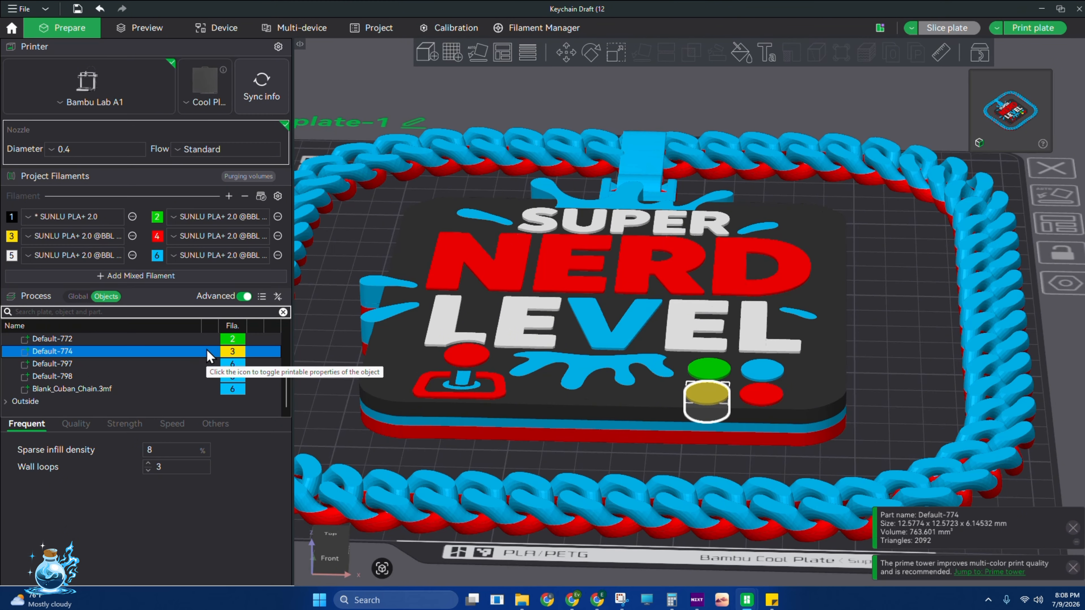
ctrl+click(174, 341)
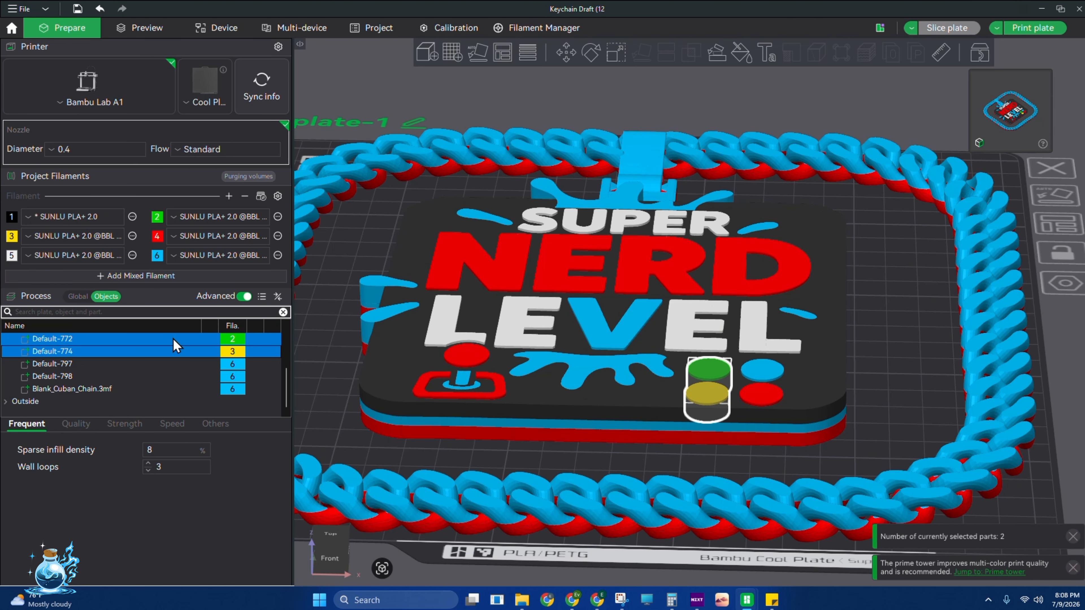
click(610, 59)
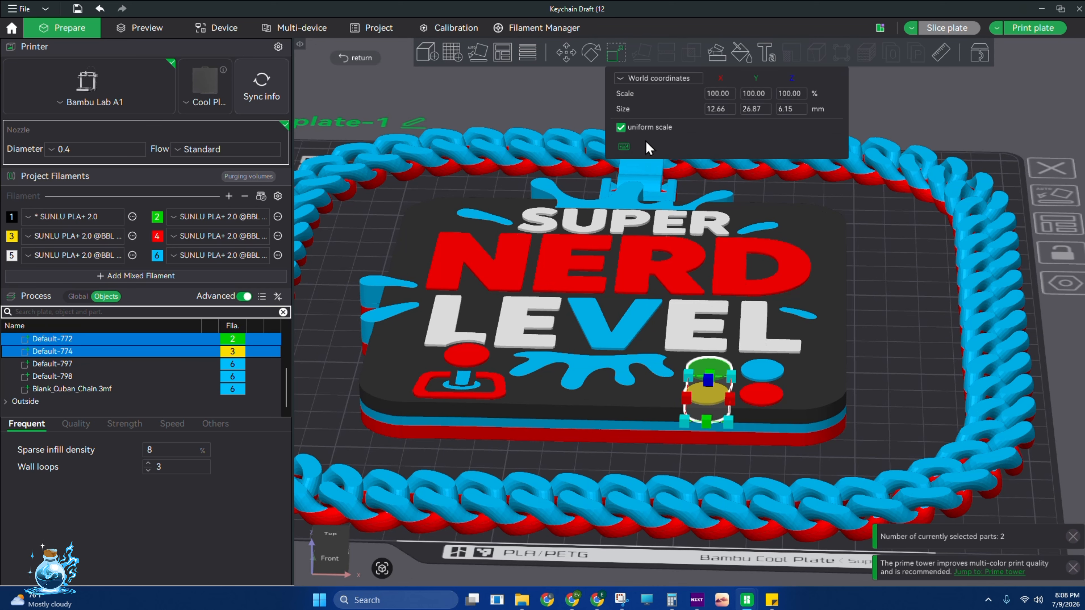
click(620, 129)
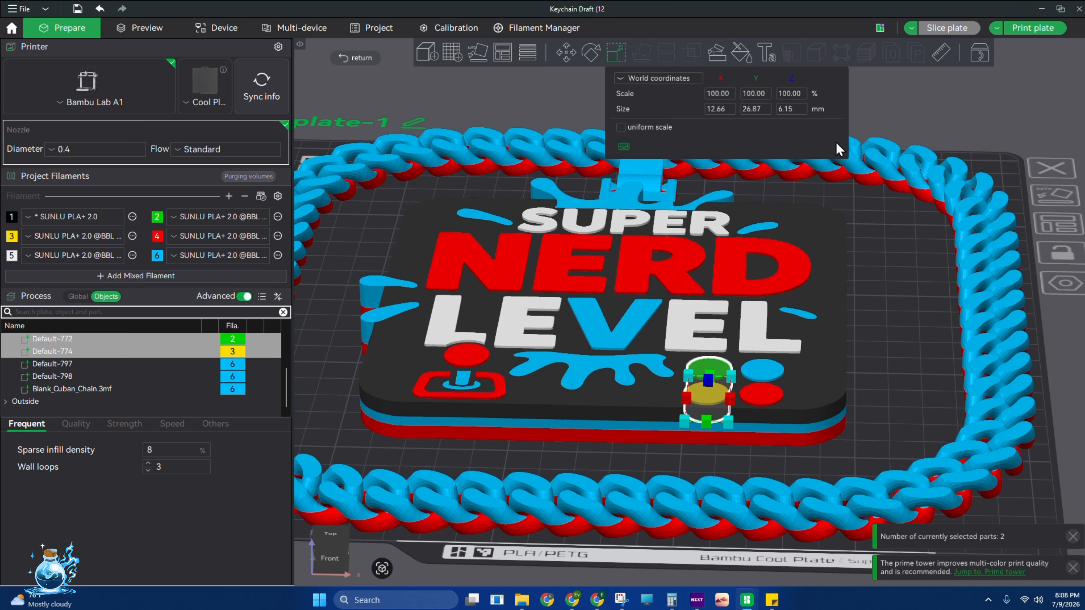
click(788, 109)
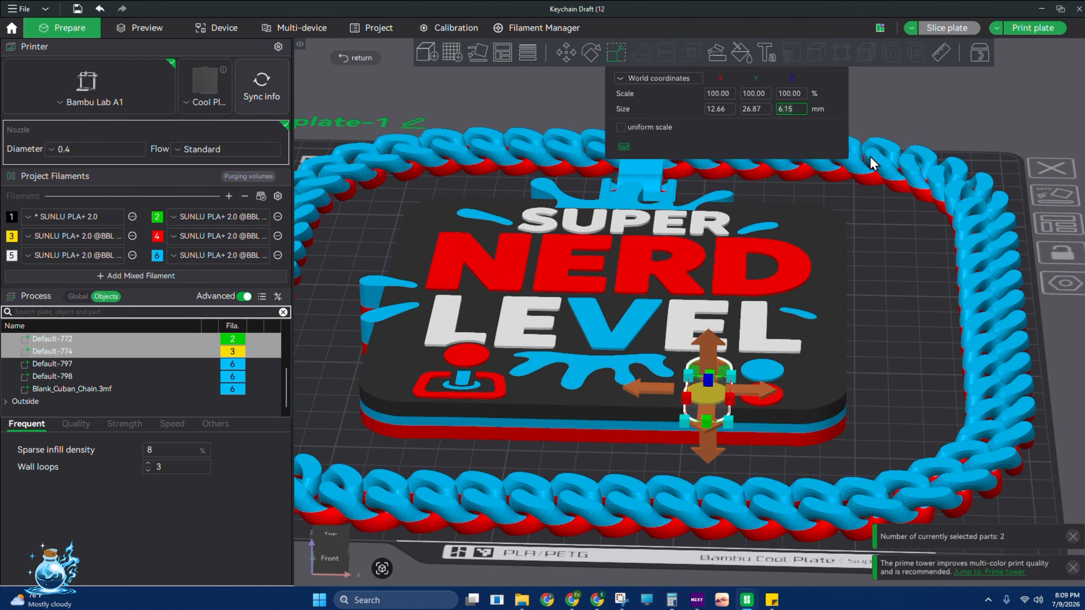
text(8)
key(Return)
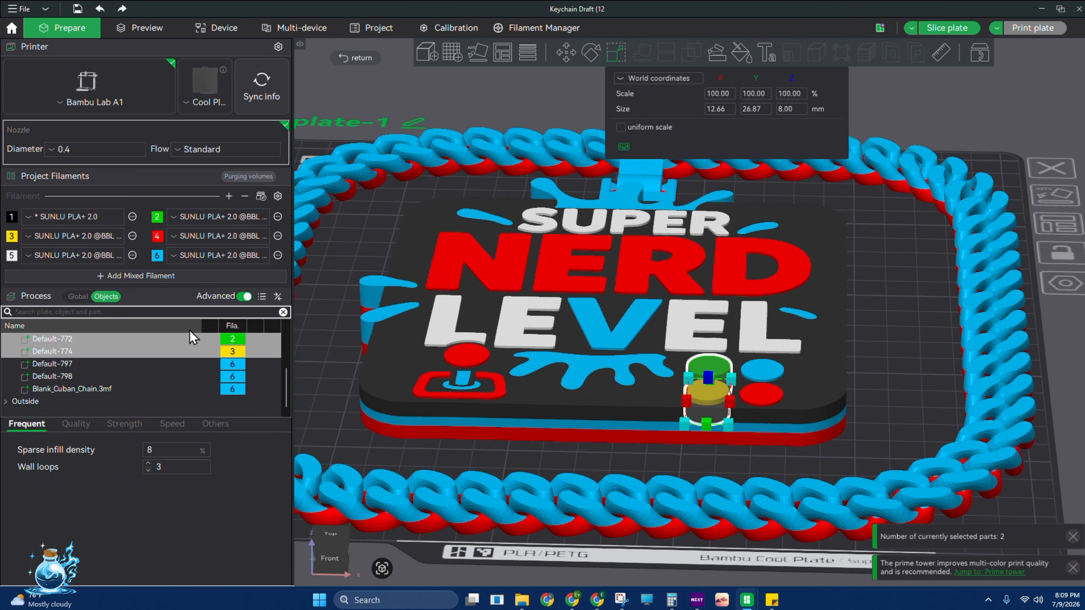
- Inspect the stretched green and yellow buttons from the side, comparing their height with the red and blue buttons
drag(999, 113, 588, 252)
scroll(409, 171, up, 3)
right_drag(409, 172, 463, 196)
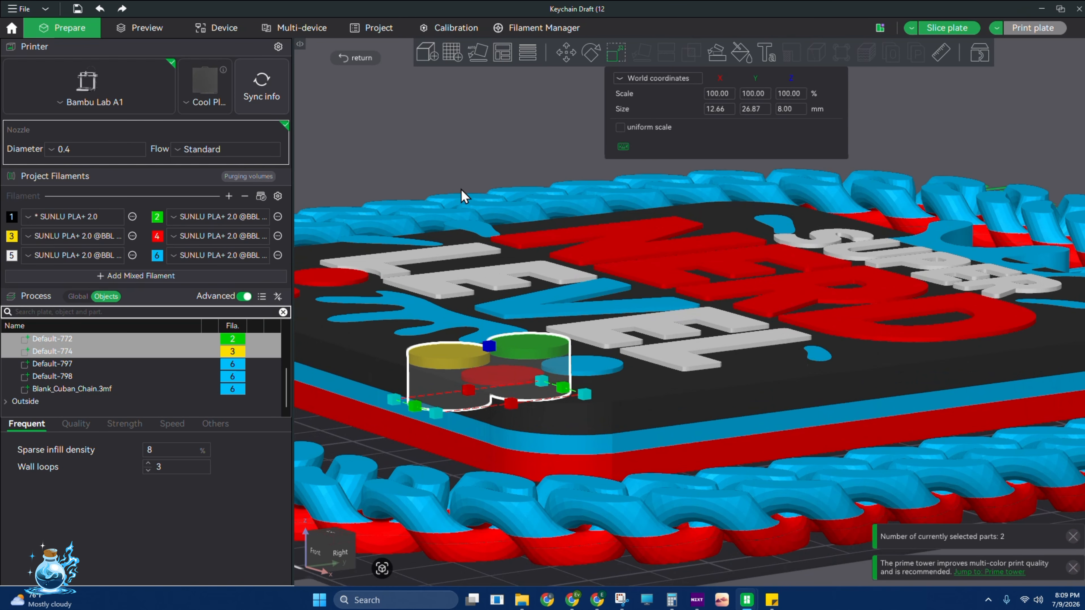
drag(426, 157, 410, 146)
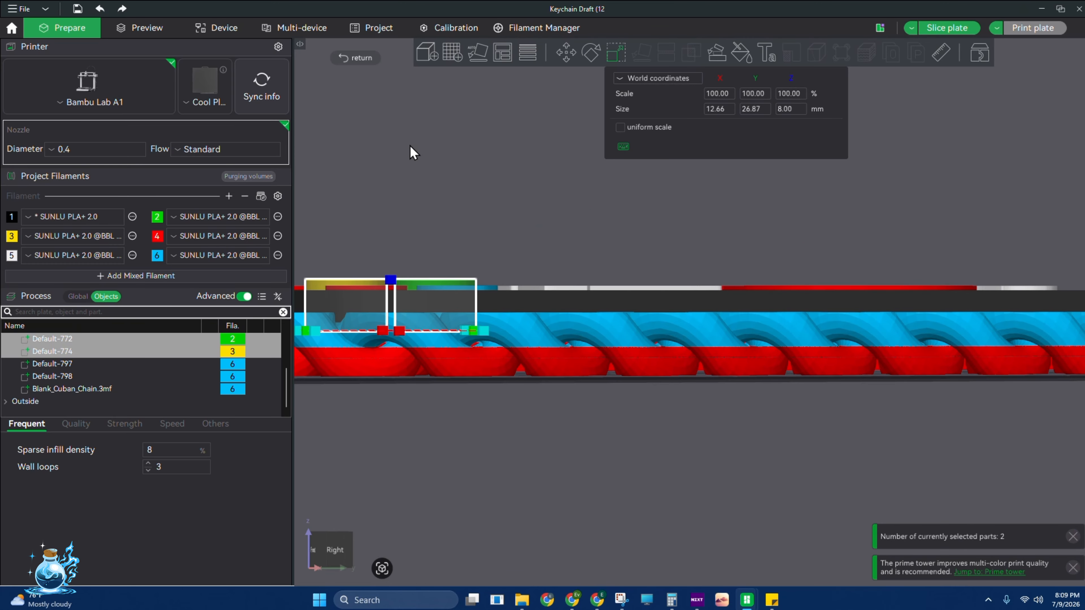
drag(410, 146, 405, 147)
right_drag(483, 182, 545, 260)
drag(545, 260, 546, 265)
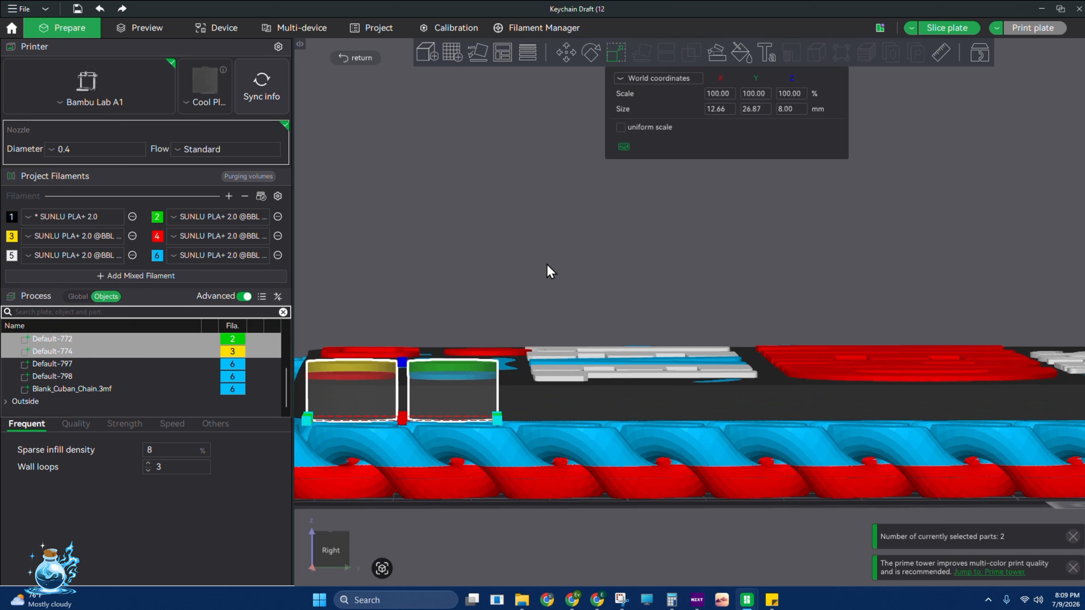
scroll(548, 268, up, 5)
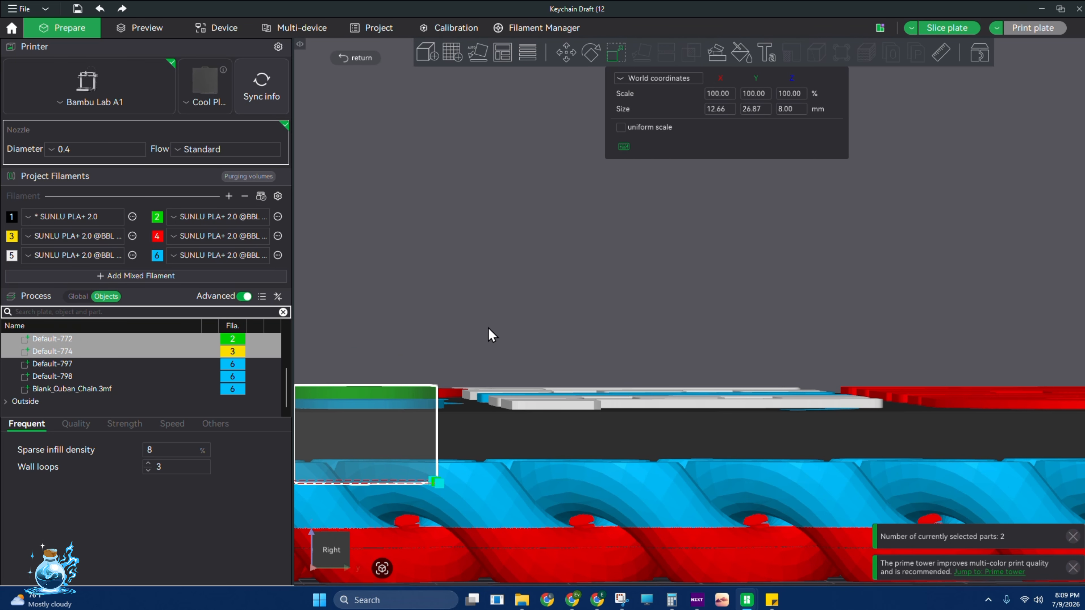
mouse_move(492, 335)
mouse_down()
mouse_move(514, 330)
mouse_move(503, 329)
mouse_up()
- Move the green and yellow buttons to a Z position of 10.4 mm in world coordinates
click(566, 52)
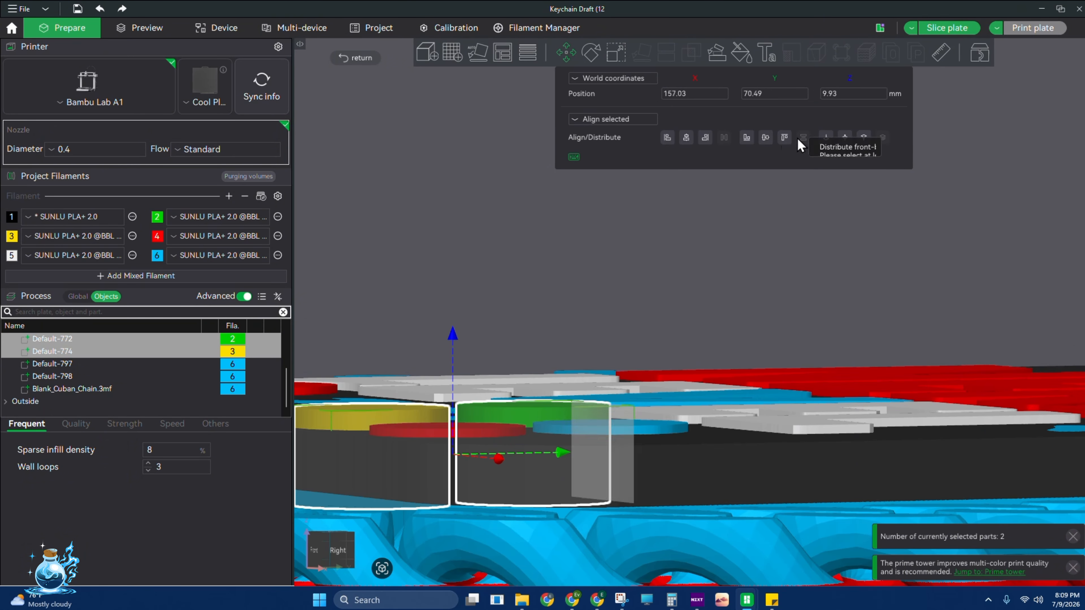
click(861, 96)
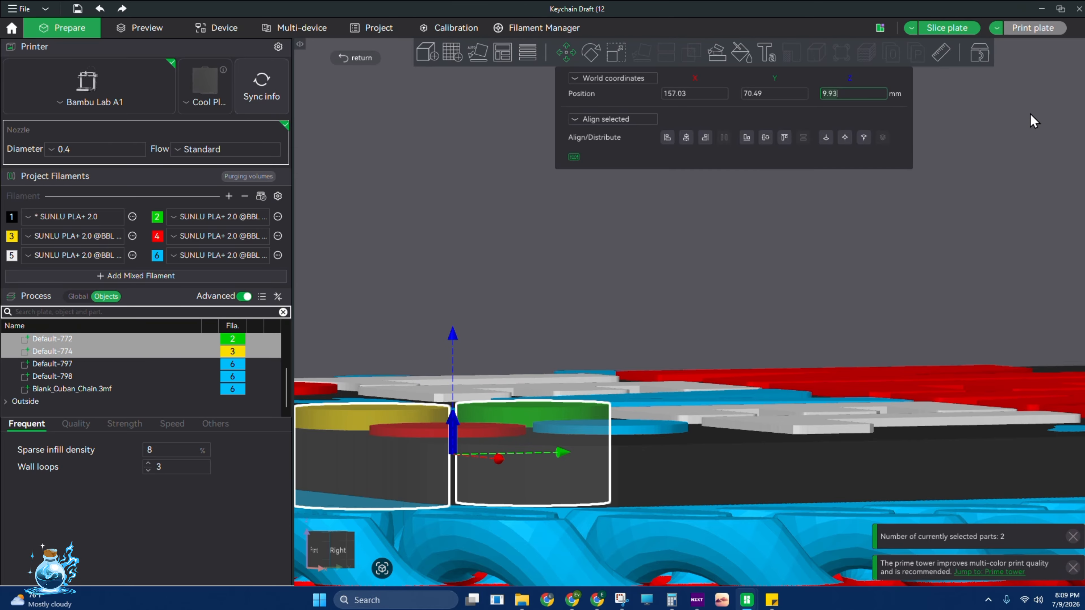
key(ctrl+a)
text(10.4)
key(Return)
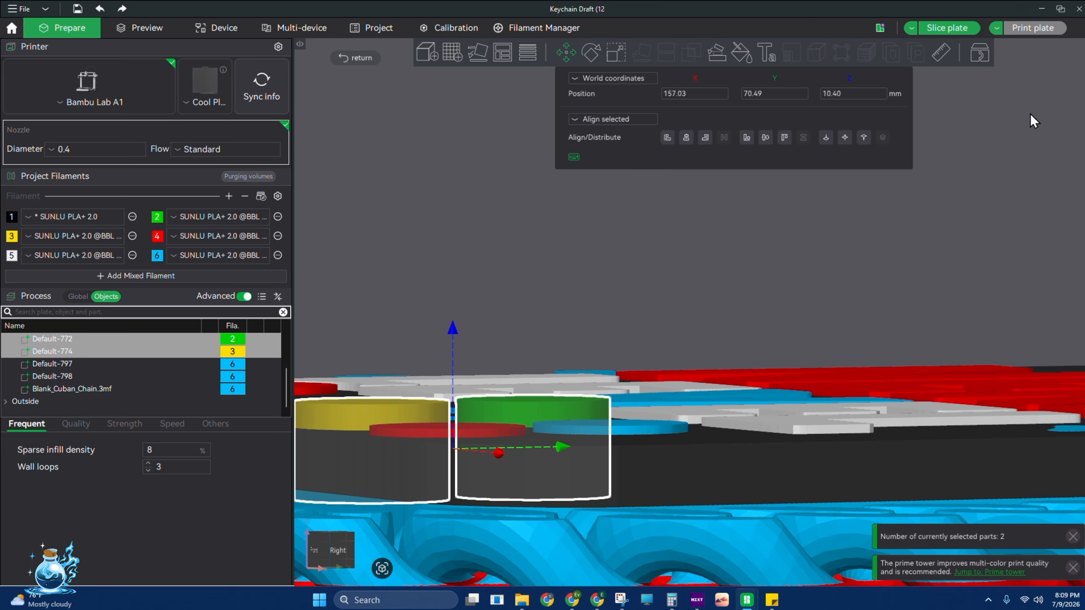
- Examine how far the green and yellow buttons protrude from the black plate, both up close and with the whole keychain
drag(420, 314, 455, 342)
scroll(455, 342, down, 6)
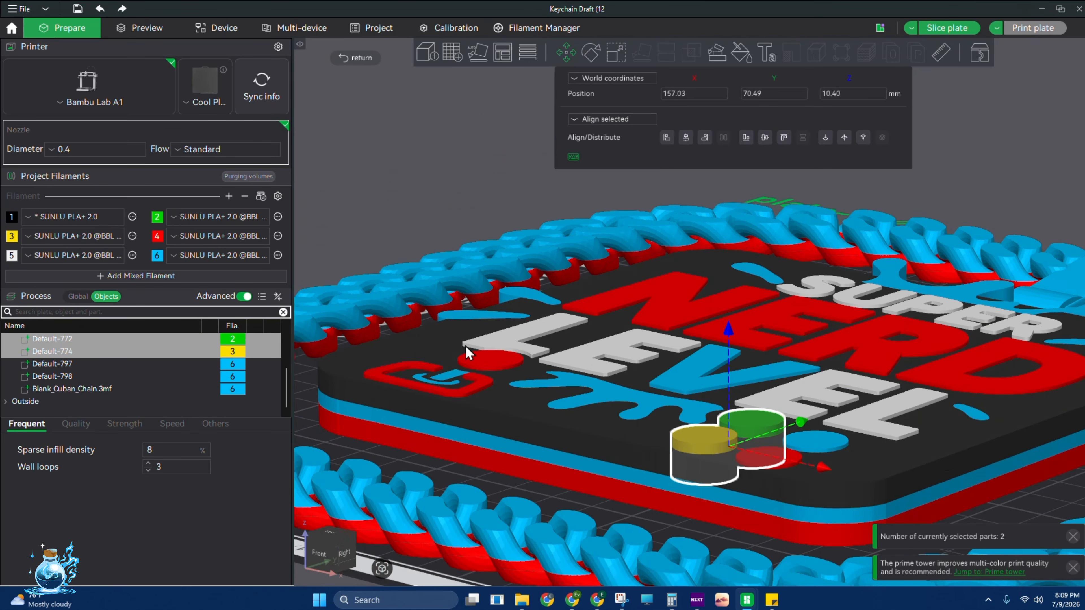
drag(440, 164, 410, 136)
scroll(579, 342, up, 6)
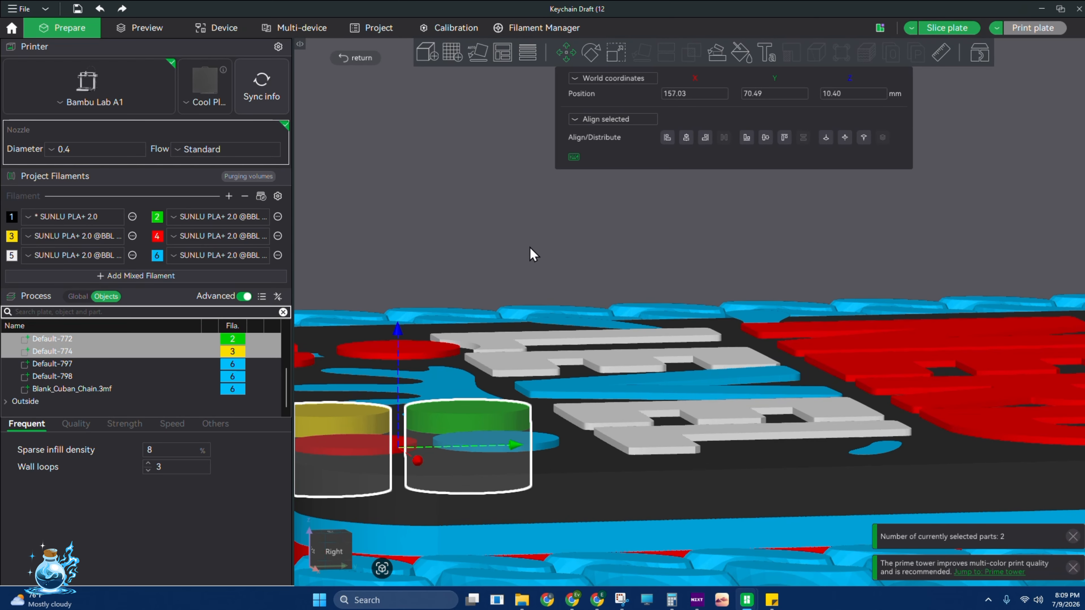
drag(530, 247, 585, 264)
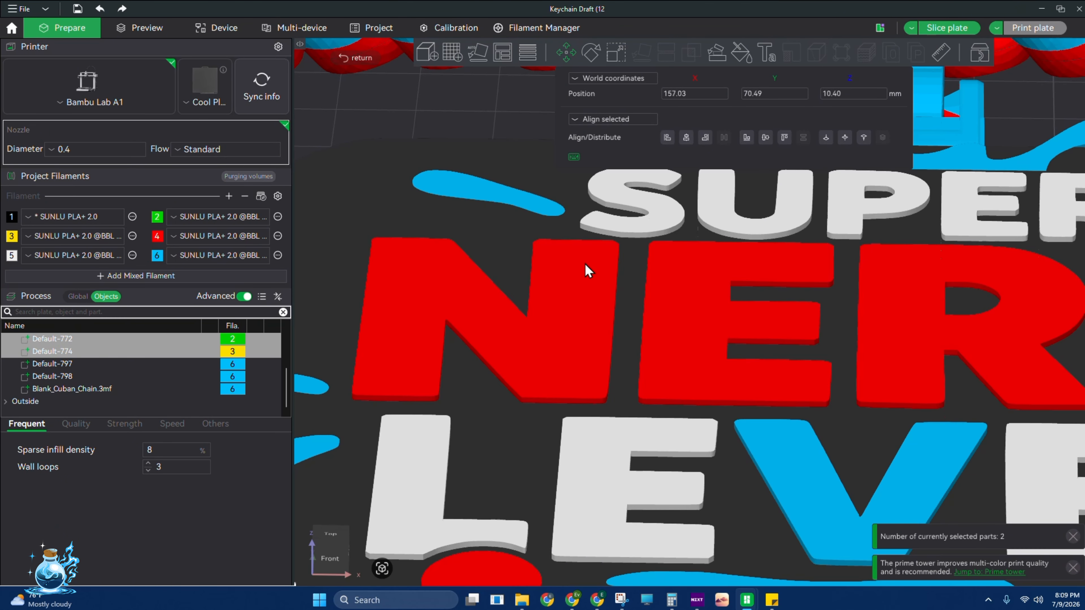
scroll(585, 263, down, 8)
scroll(666, 376, up, 1)
scroll(837, 372, down, 1)
scroll(837, 375, down, 3)
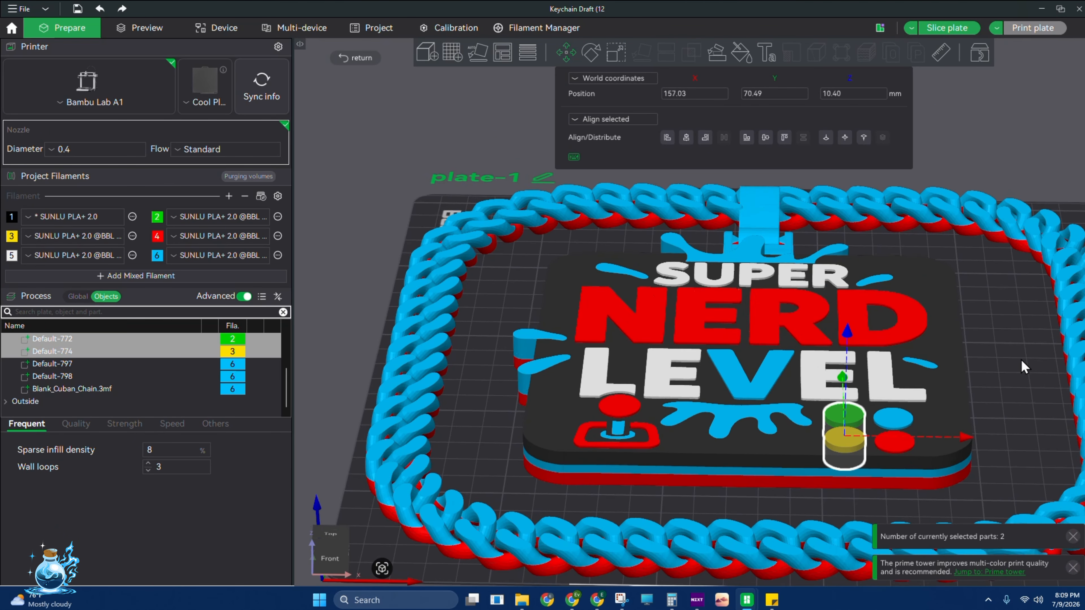
- Slice the plate and inspect the green and yellow buttons' height in the sliced preview
click(946, 34)
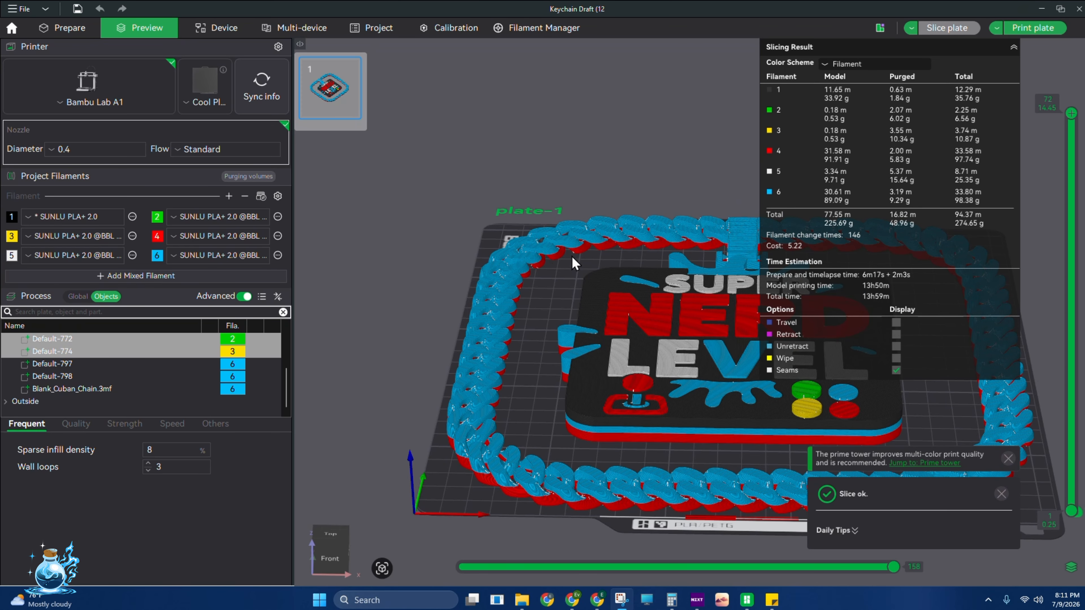
middle_drag(655, 157, 526, 164)
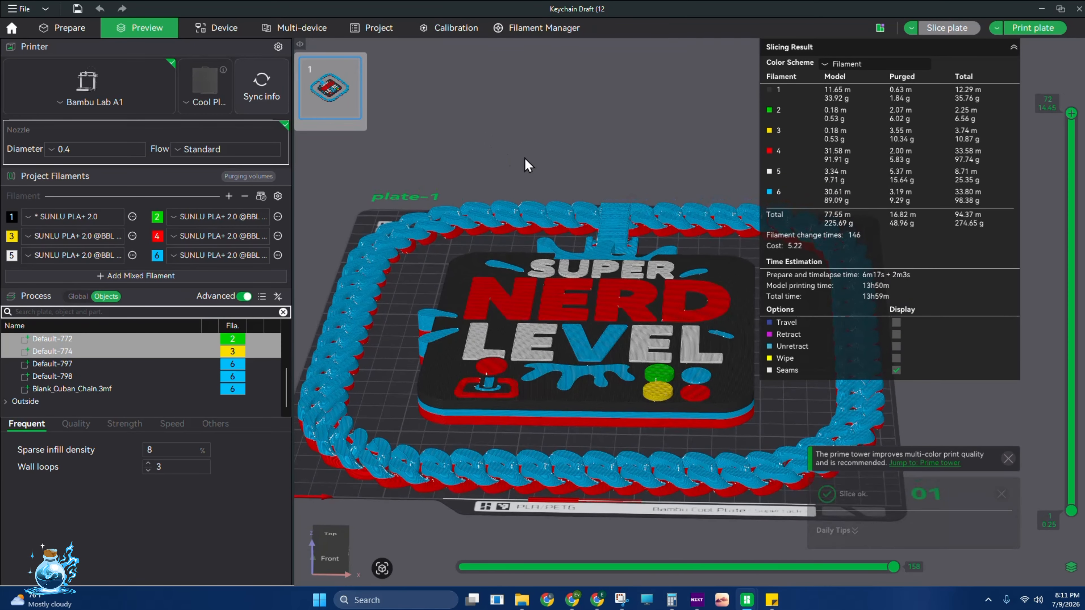
middle_drag(571, 130, 558, 113)
middle_drag(644, 477, 733, 270)
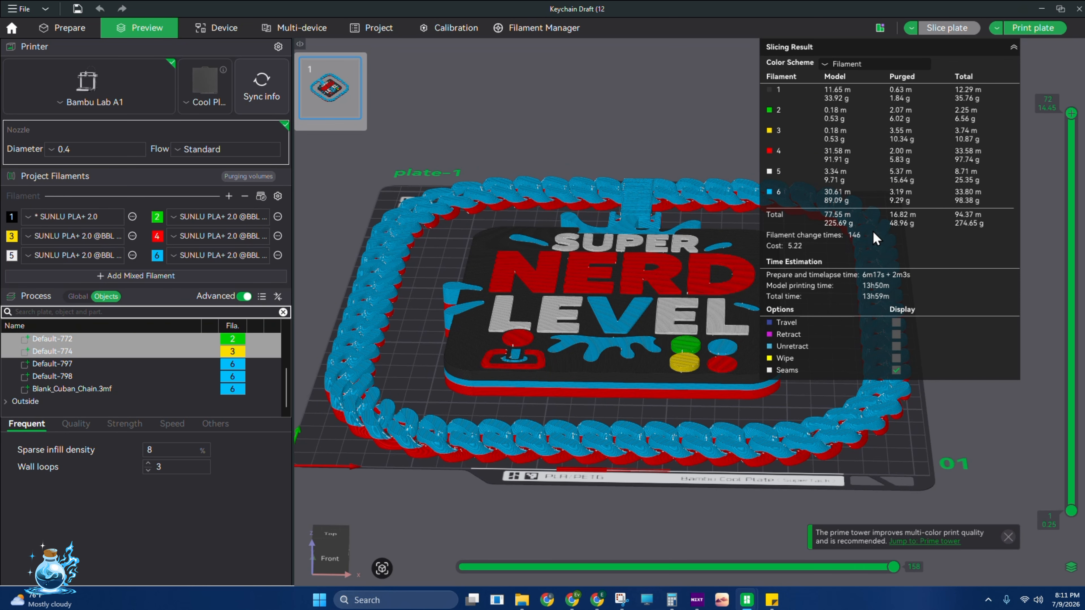
scroll(647, 336, up, 4)
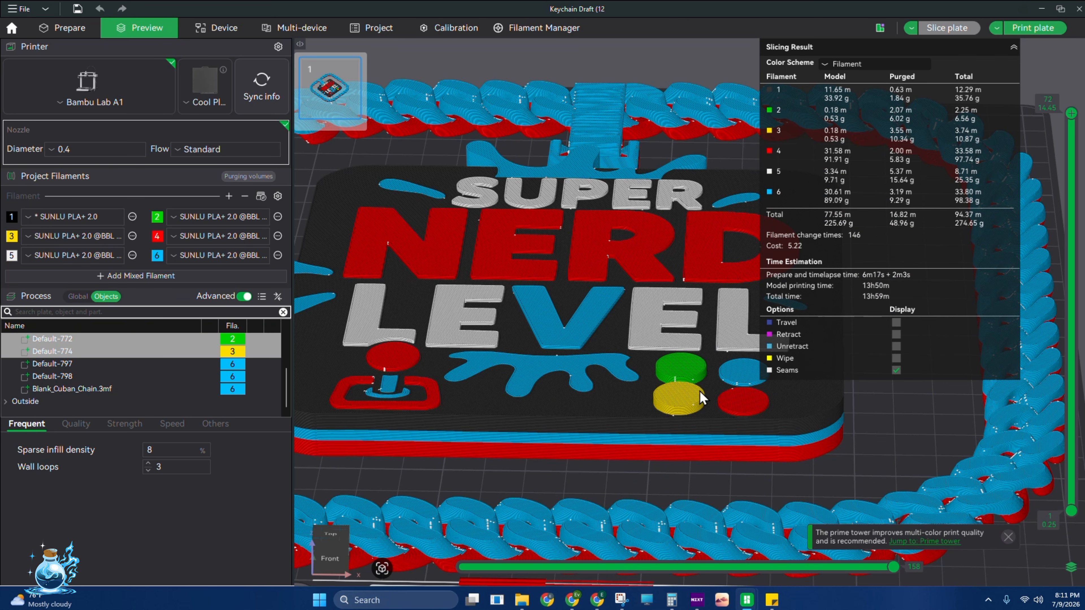
middle_drag(695, 389, 677, 429)
mouse_move(676, 429)
mouse_down()
mouse_move(692, 407)
mouse_move(684, 400)
mouse_move(686, 434)
mouse_up()
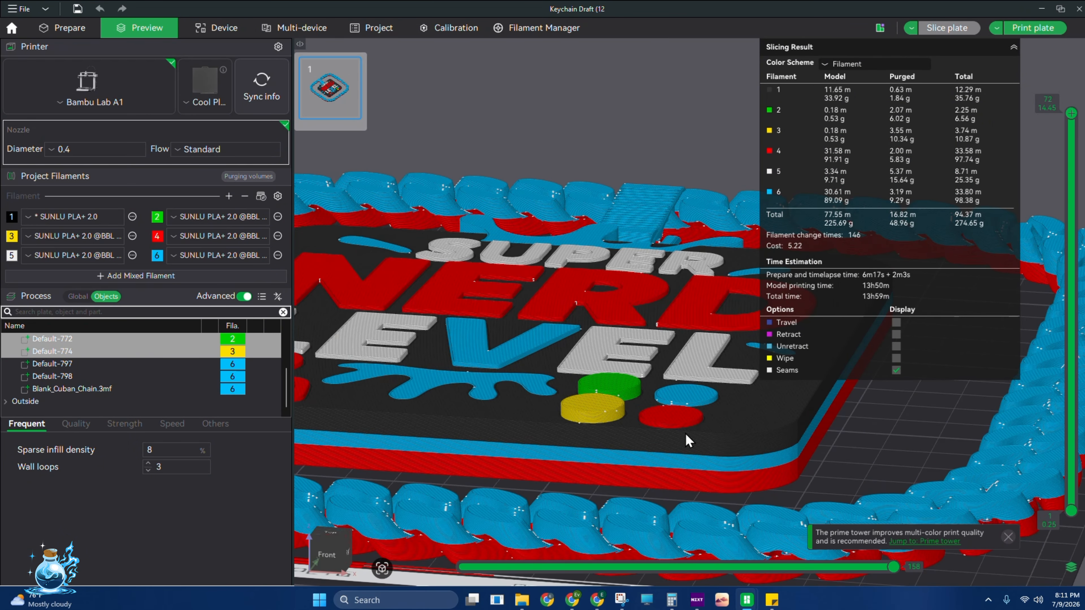
- Examine the sliced layers to see how the lettering and the four buttons build up towards the top
middle_drag(685, 434, 706, 401)
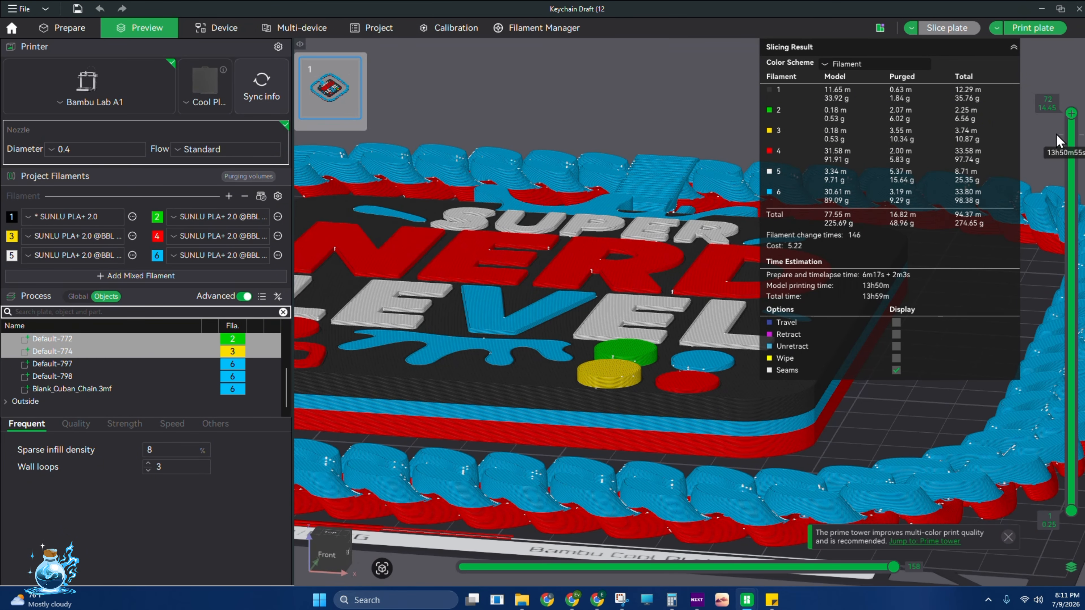
drag(1071, 114, 1072, 255)
scroll(1073, 257, up, 7)
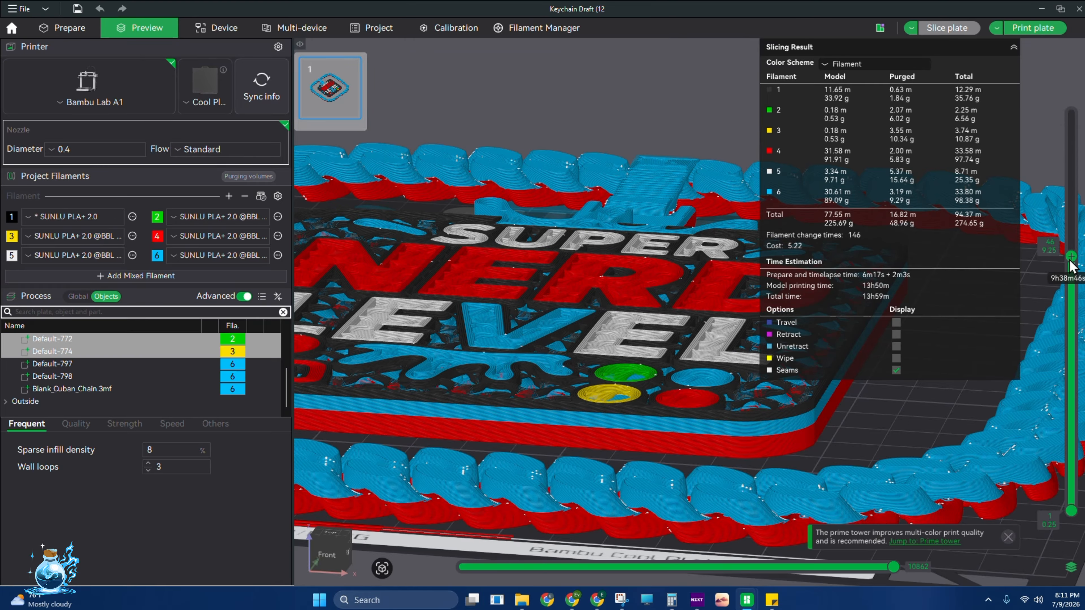
scroll(1074, 265, up, 7)
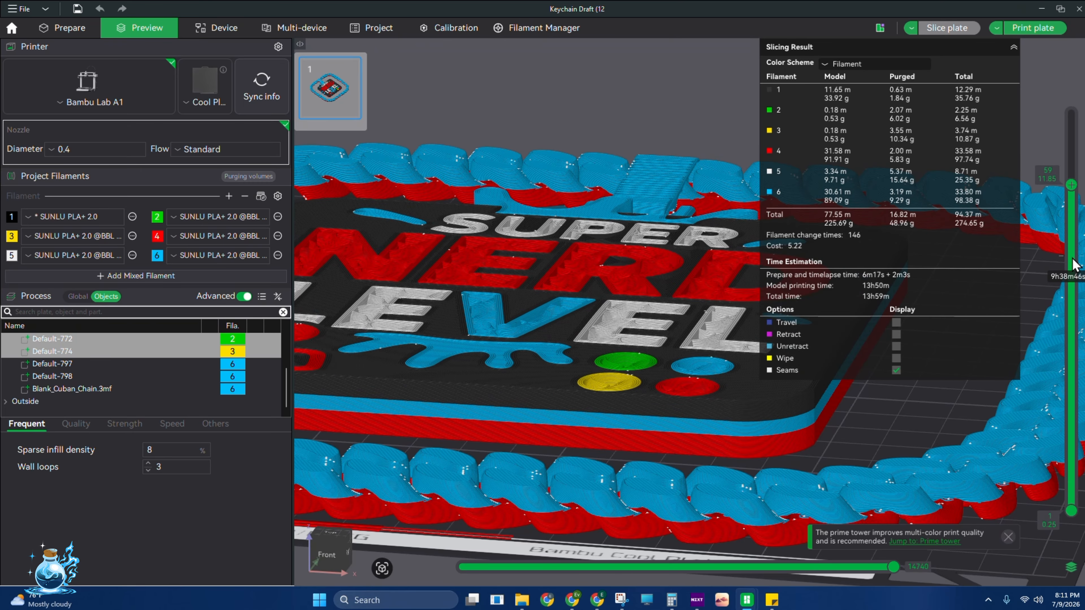
scroll(586, 450, up, 1)
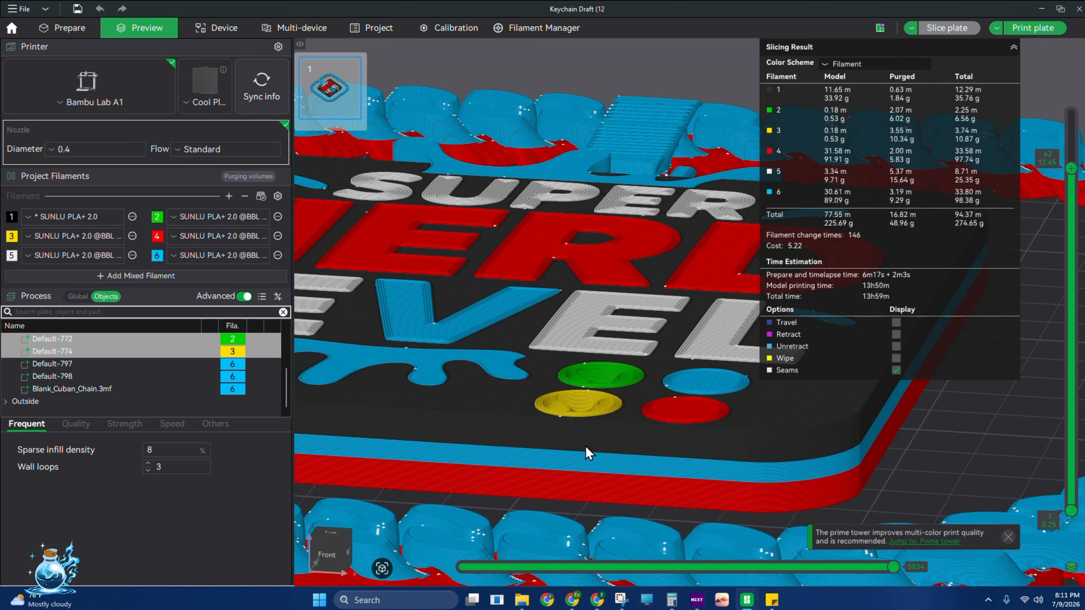
scroll(653, 456, up, 5)
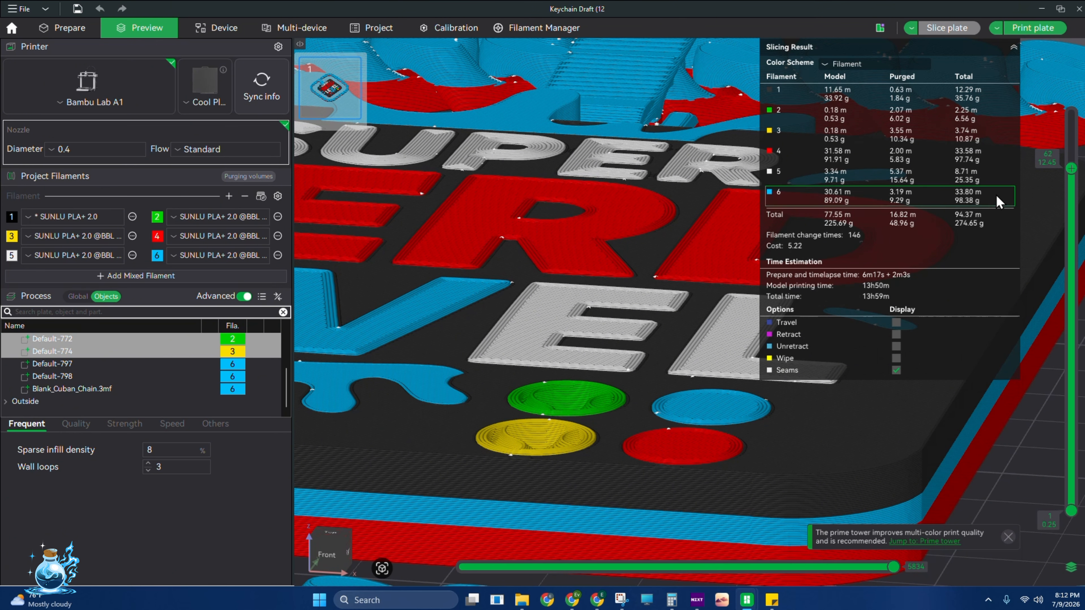
scroll(1074, 175, up, 5)
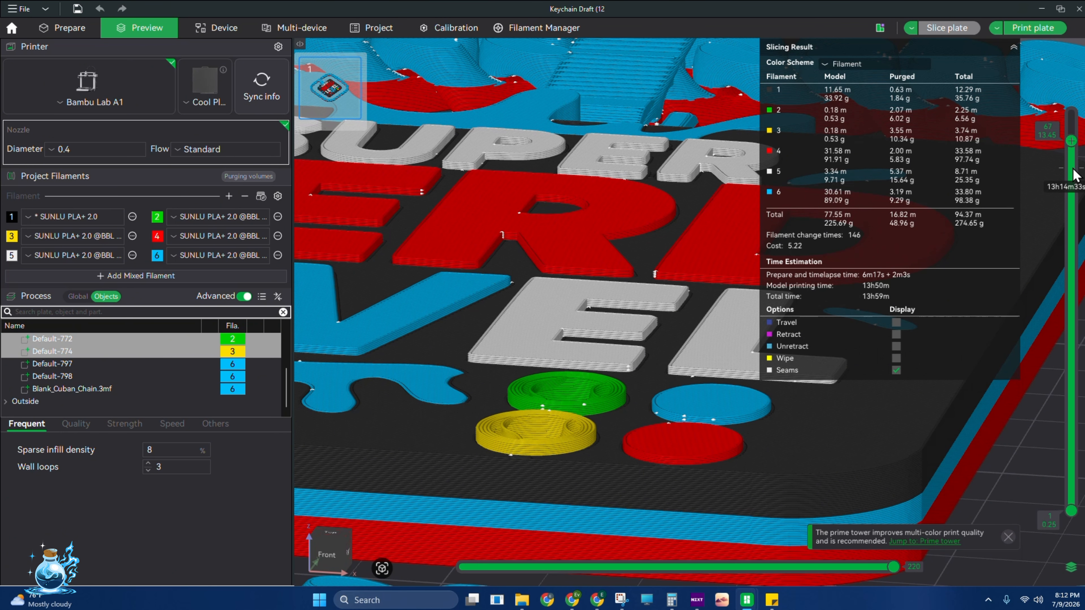
- Compare layers 64 to 66 to locate where the lettering ends and only the green and yellow buttons continue
scroll(1074, 175, down, 3)
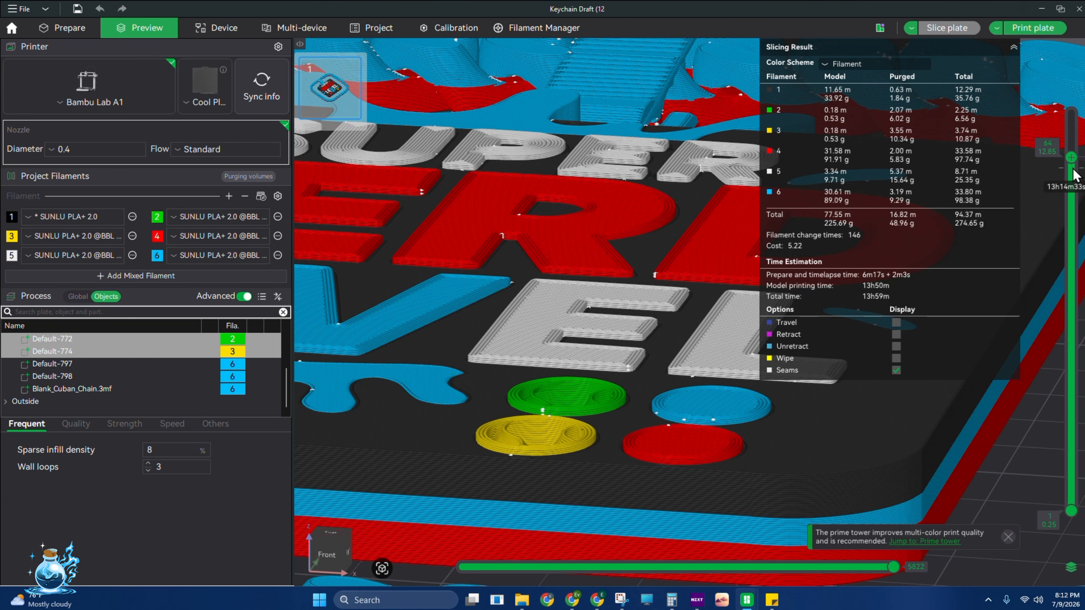
scroll(1074, 175, up, 1)
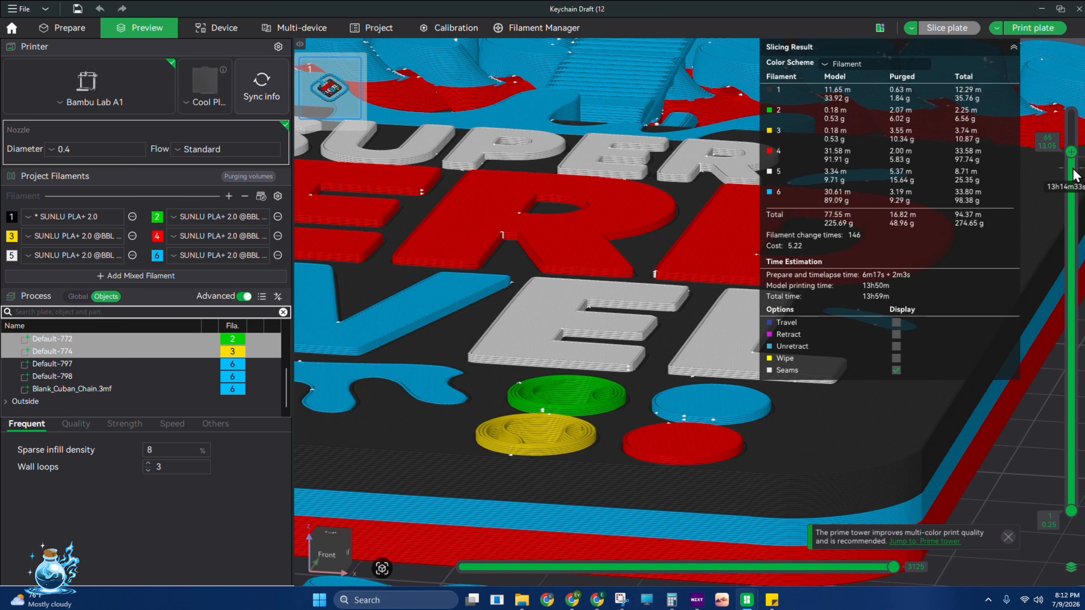
scroll(1074, 175, up, 1)
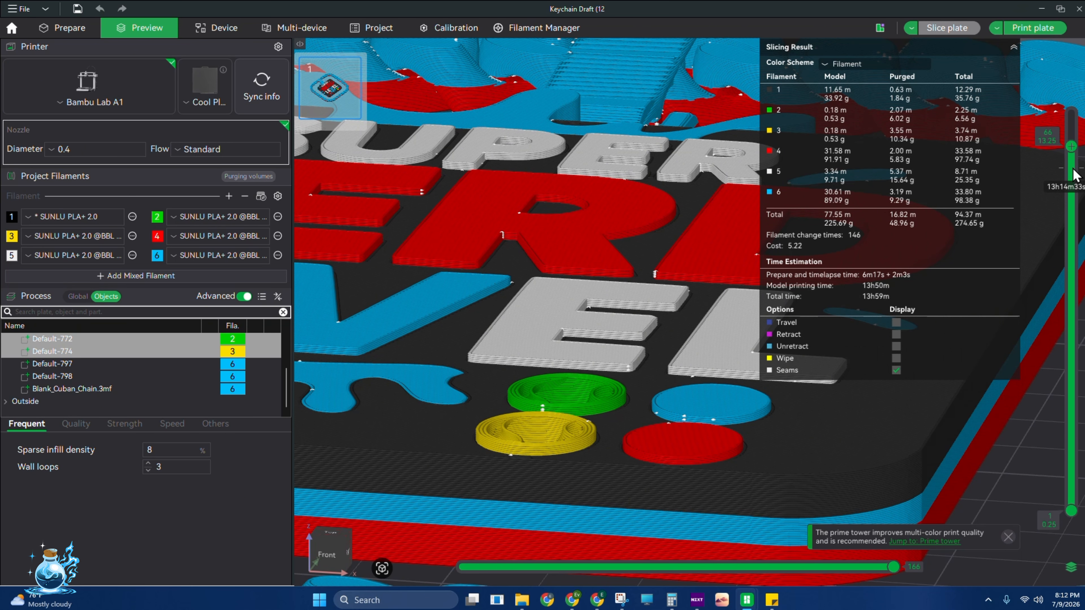
scroll(1074, 175, down, 2)
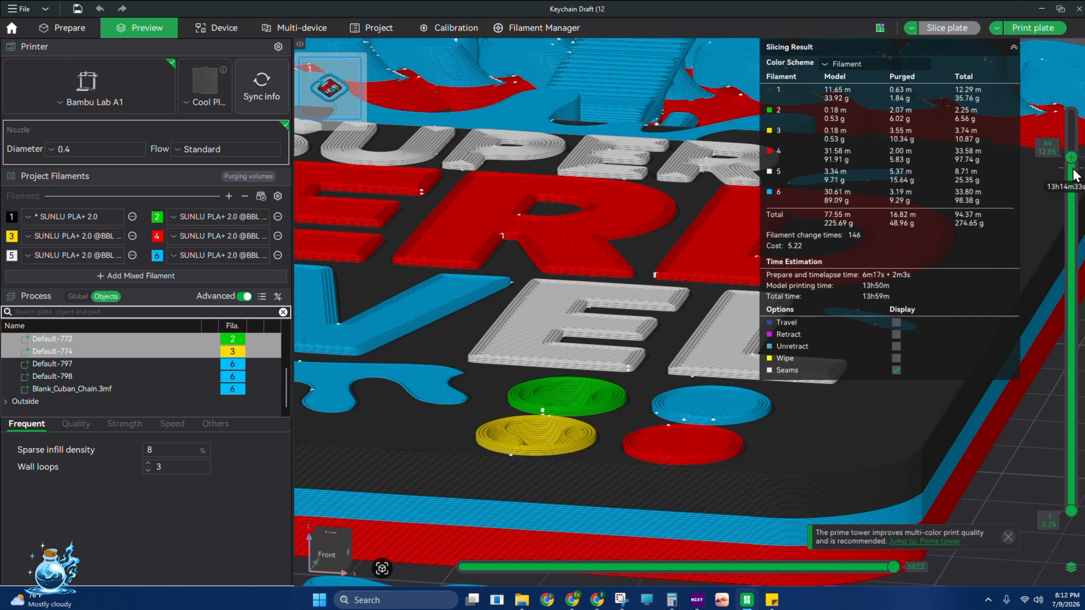
scroll(1074, 175, up, 1)
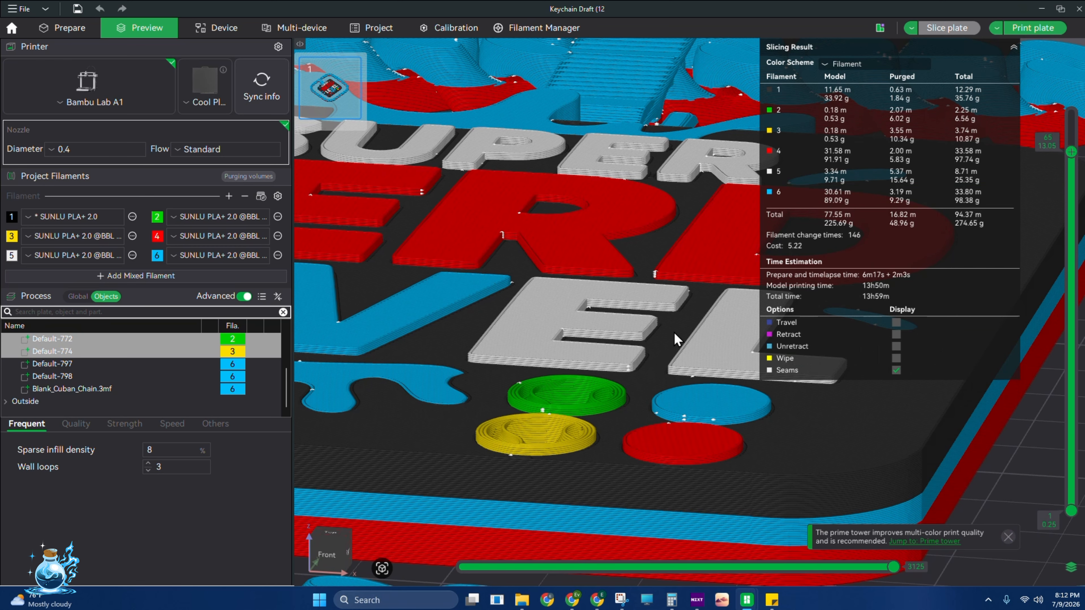
scroll(679, 340, down, 1)
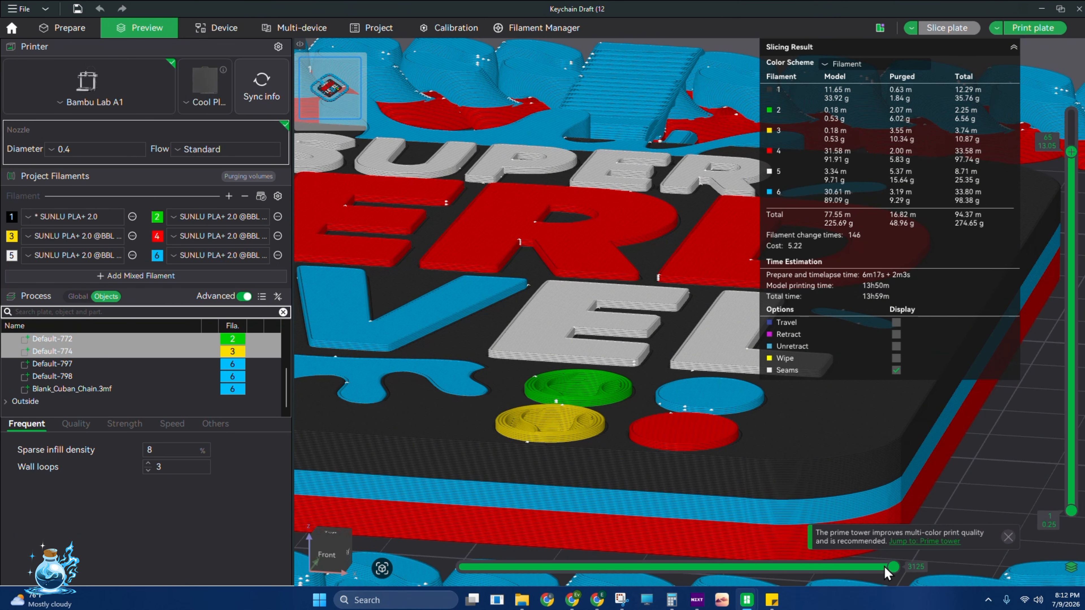
- Add a print pause at layer 66 (13.25 mm) and reslice the plate
mouse_move(884, 568)
mouse_down()
mouse_move(401, 577)
mouse_move(740, 586)
mouse_move(978, 576)
mouse_up()
drag(1074, 152, 1073, 148)
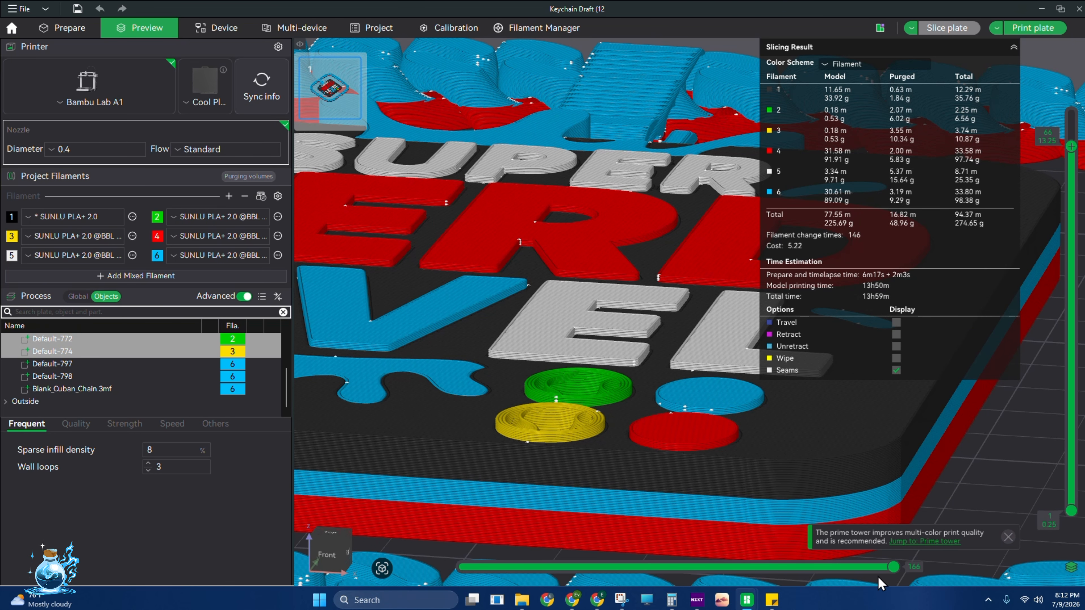
mouse_move(894, 570)
mouse_down()
mouse_move(460, 568)
mouse_move(893, 567)
mouse_up()
right_click(1070, 148)
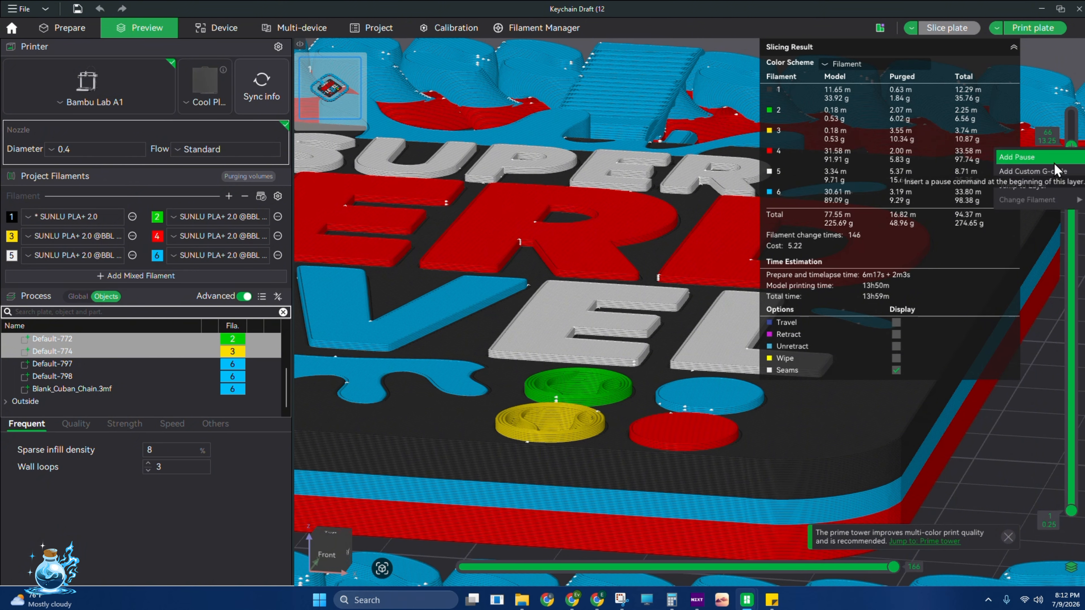
click(1037, 160)
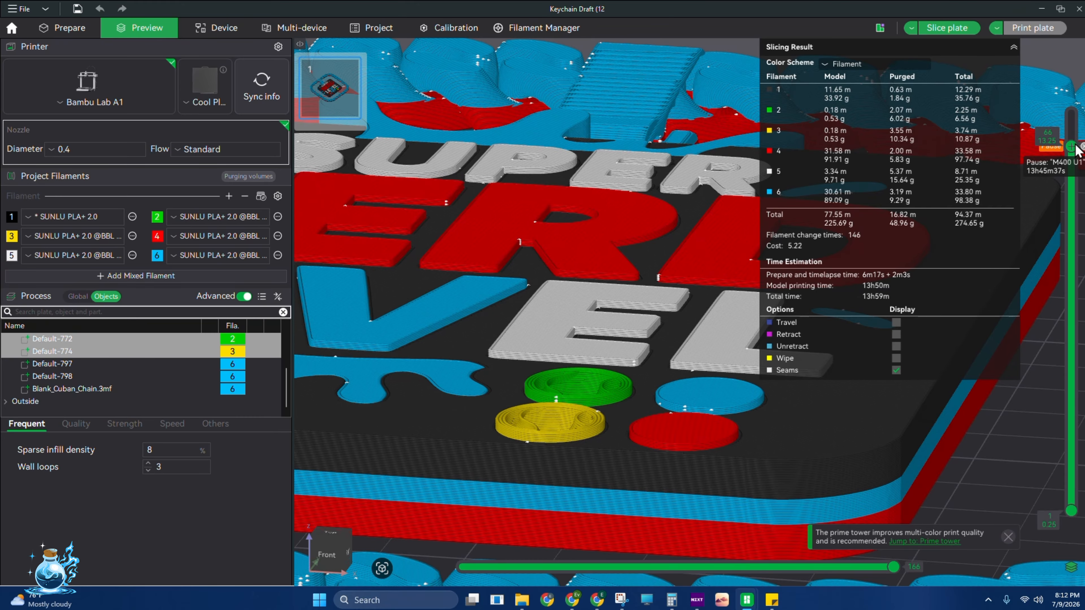
drag(1071, 148, 1070, 113)
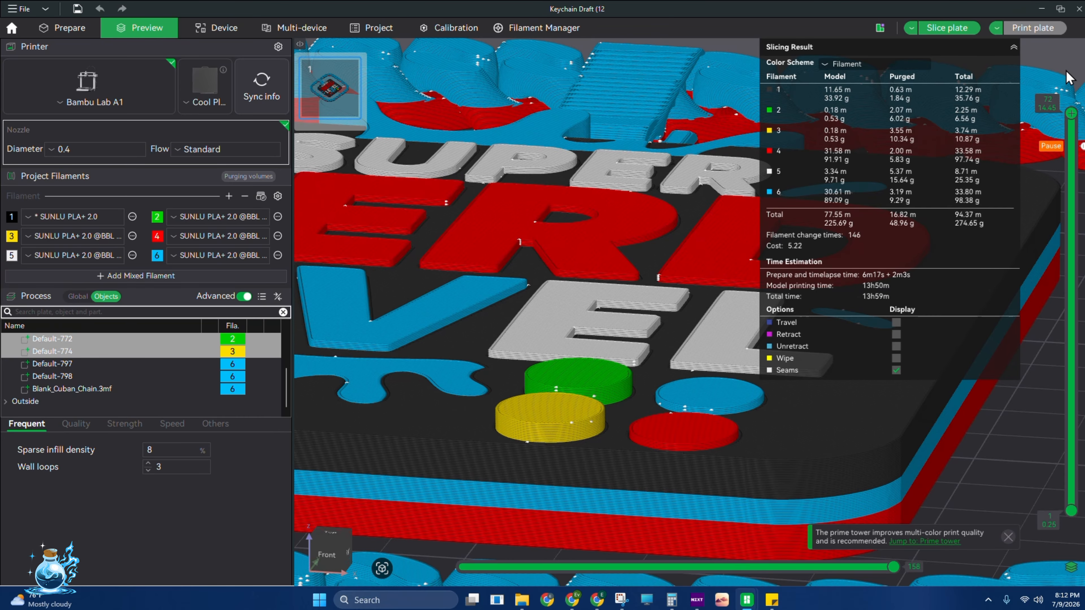
click(937, 26)
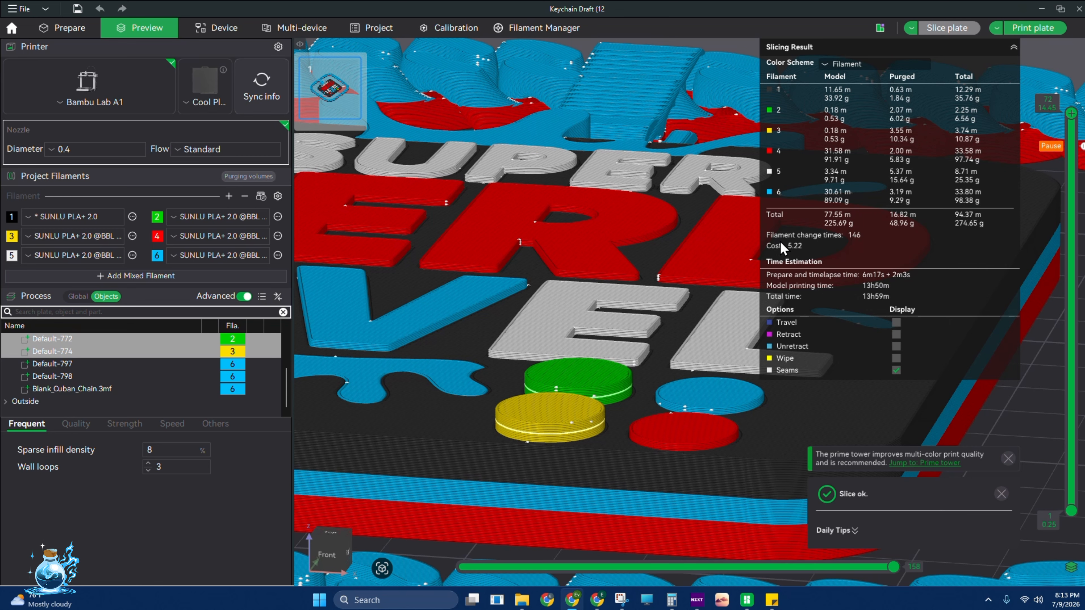
- Inspect the green and yellow buttons in the resliced preview, checking the layers around the pause and the surrounding lettering
drag(585, 423, 584, 415)
scroll(585, 416, up, 3)
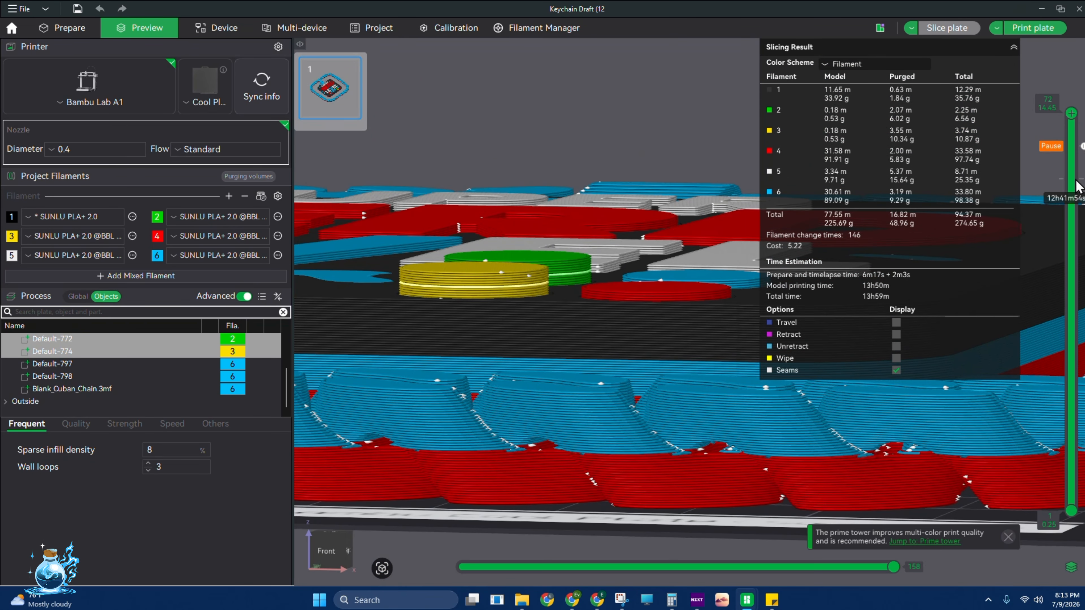
scroll(1079, 186, down, 6)
scroll(1076, 180, up, 2)
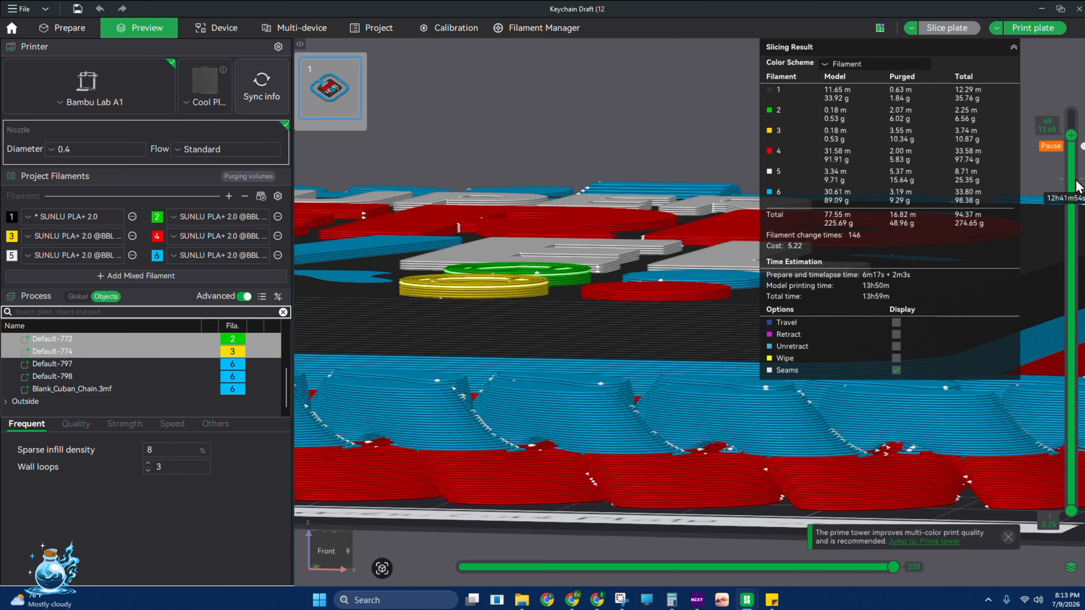
scroll(1077, 180, down, 7)
scroll(1076, 180, up, 5)
scroll(1076, 187, up, 6)
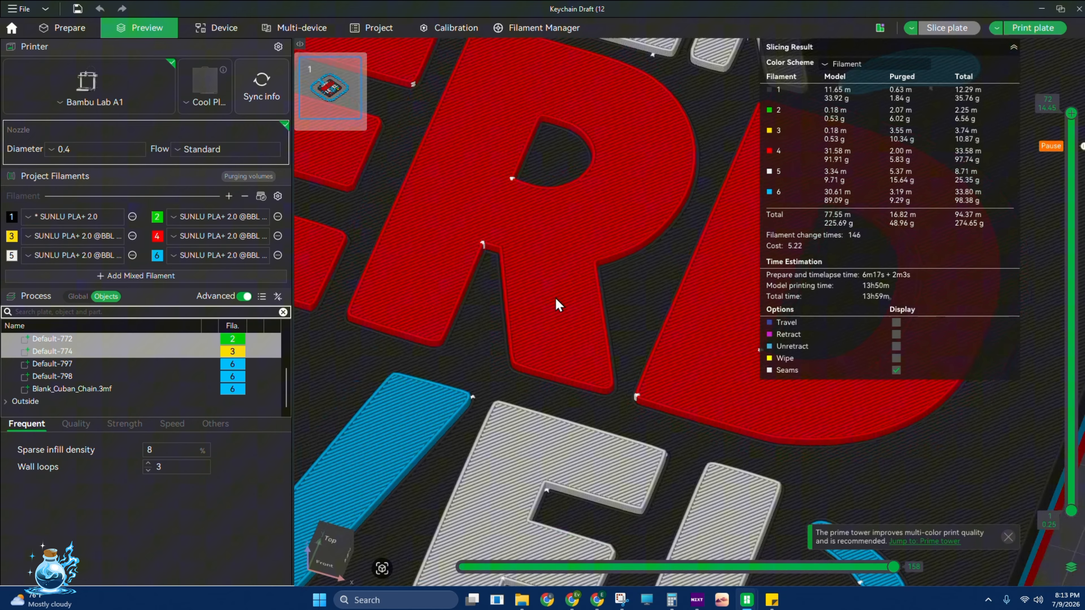
scroll(658, 361, down, 5)
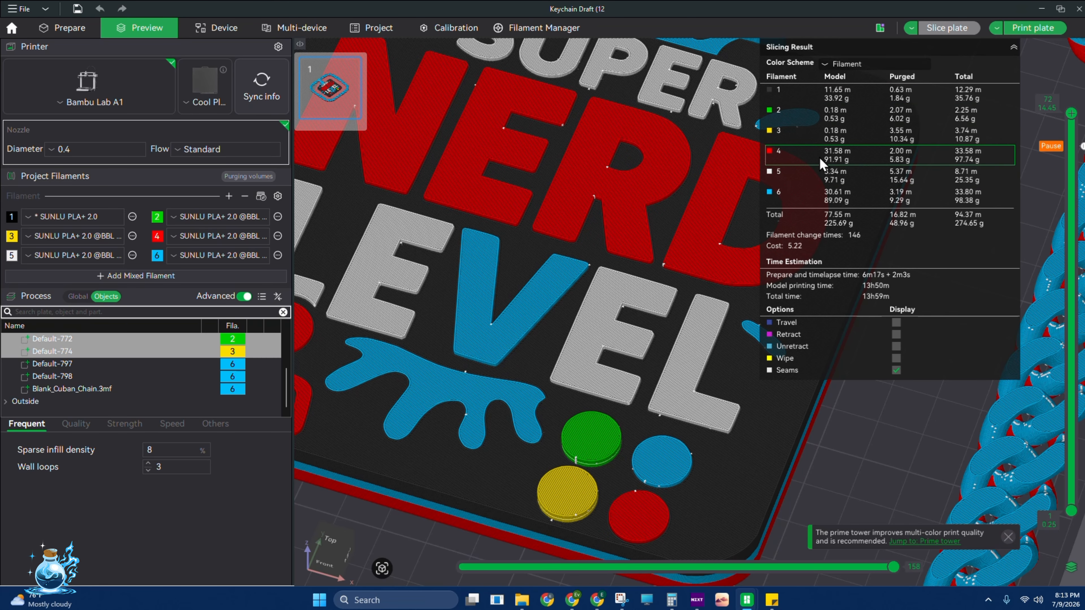
- Assign red filament 4 to the yellow button in the model editing view
click(60, 32)
click(646, 423)
click(233, 409)
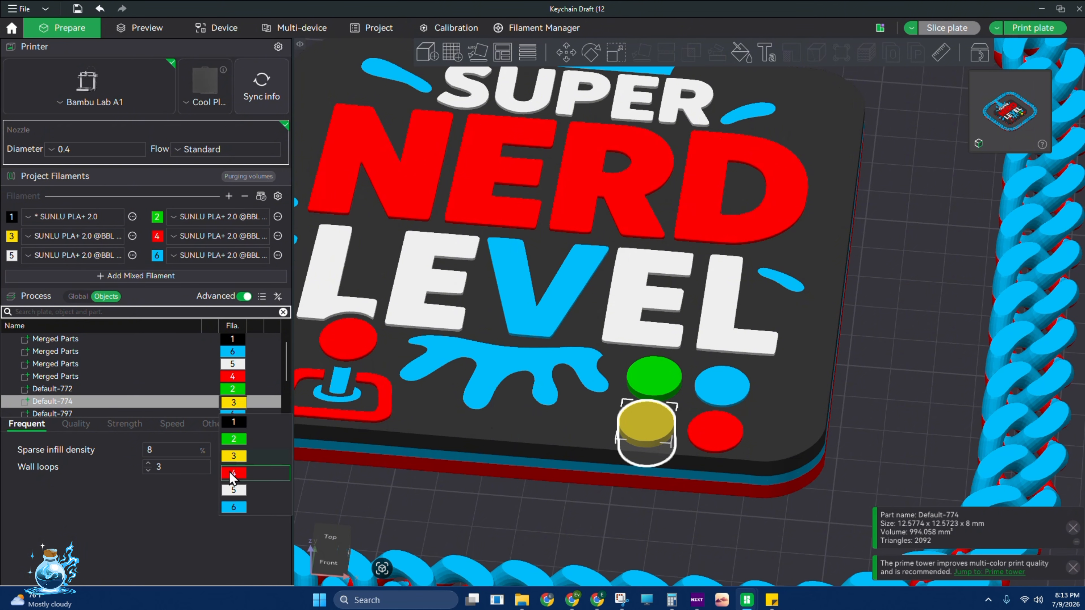
click(232, 478)
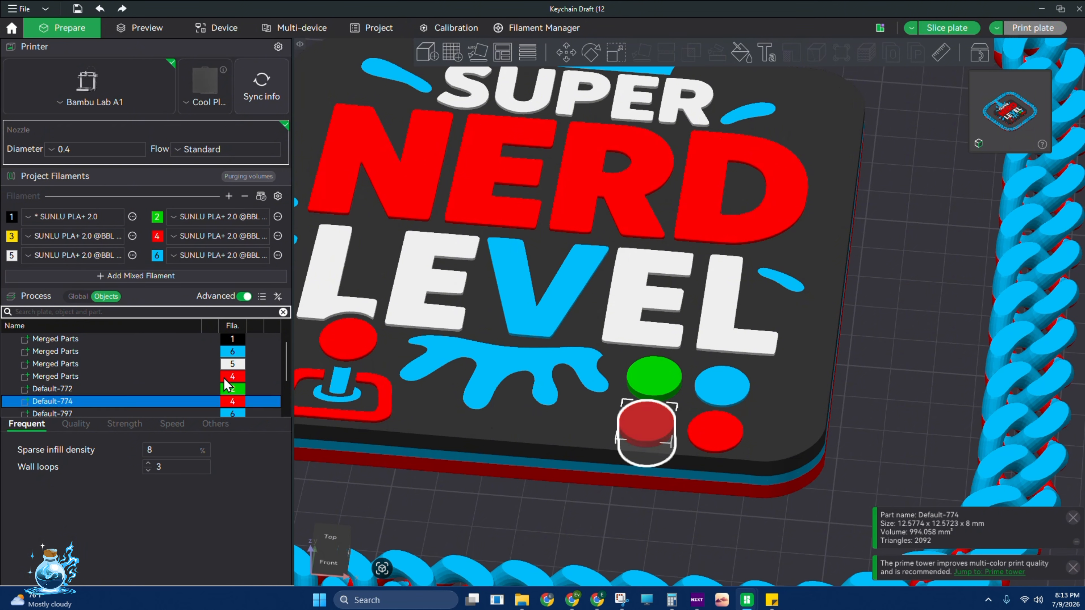
- Assign blue filament 6 to the green button and clear the selection
click(228, 389)
click(233, 390)
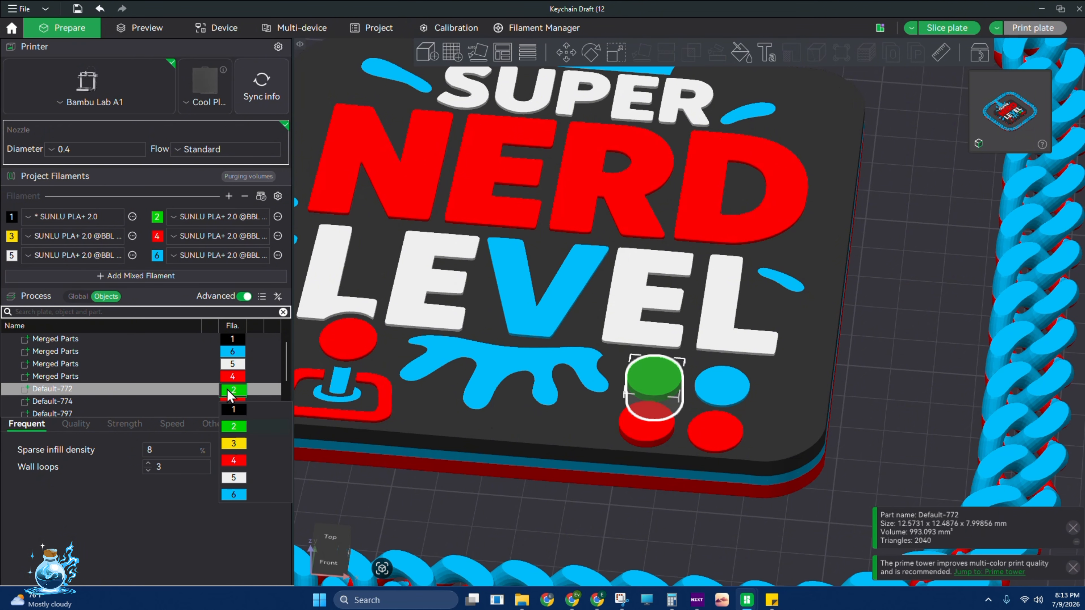
click(236, 498)
click(436, 500)
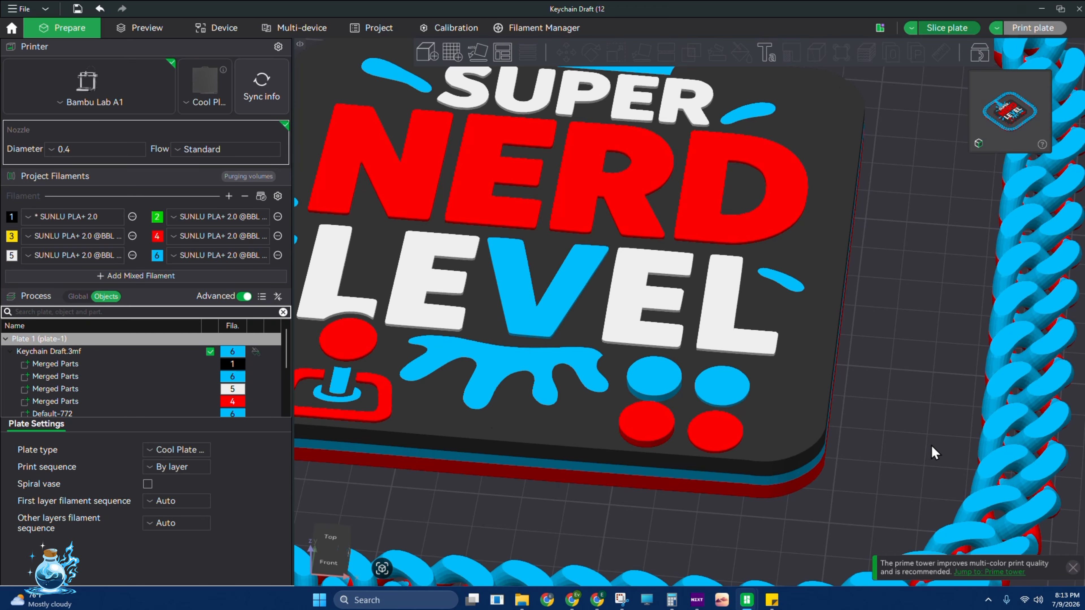
- Reslice the plate with the recoloured buttons and review the keychain in the sliced preview
key(ctrl+r)
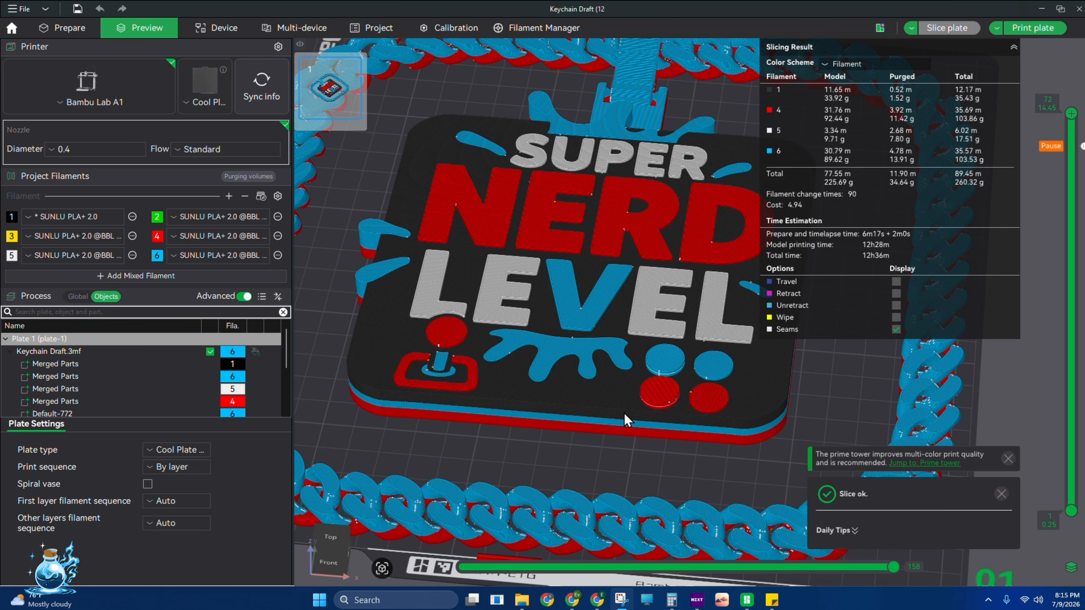
drag(624, 413, 637, 408)
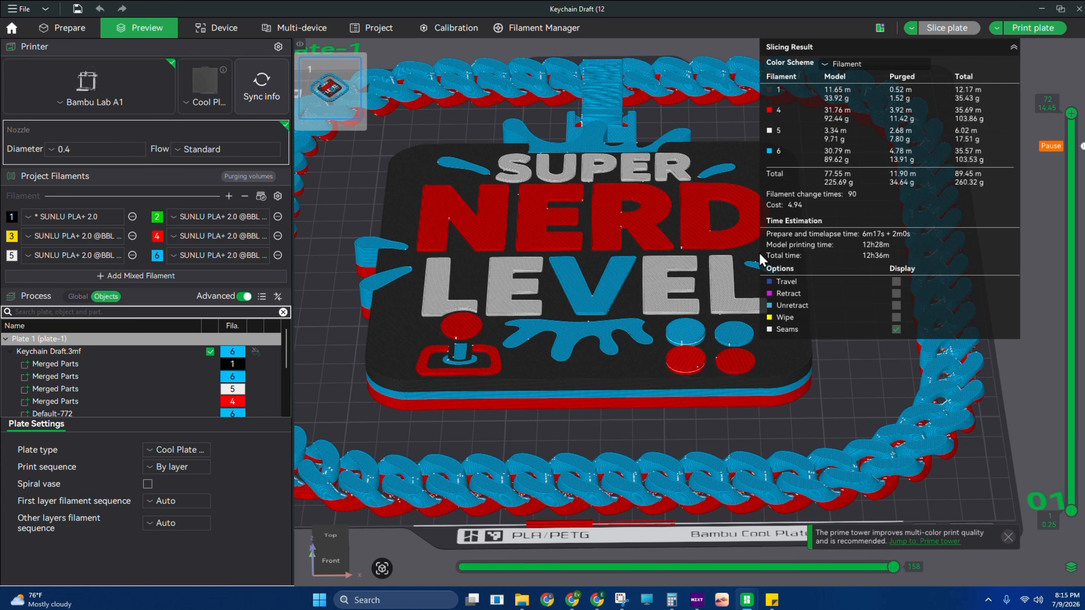
scroll(748, 435, up, 2)
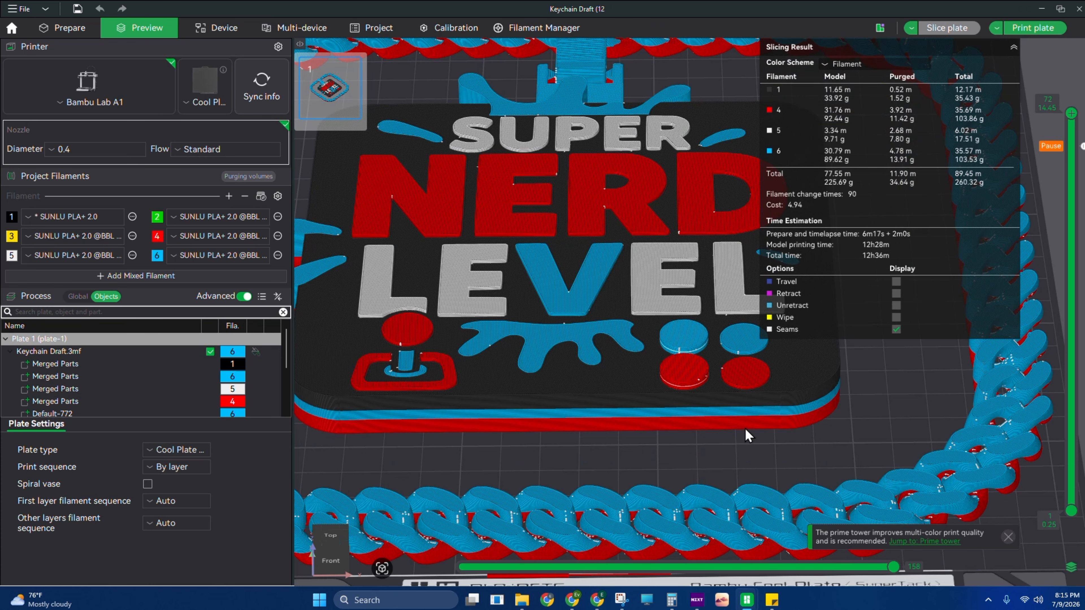